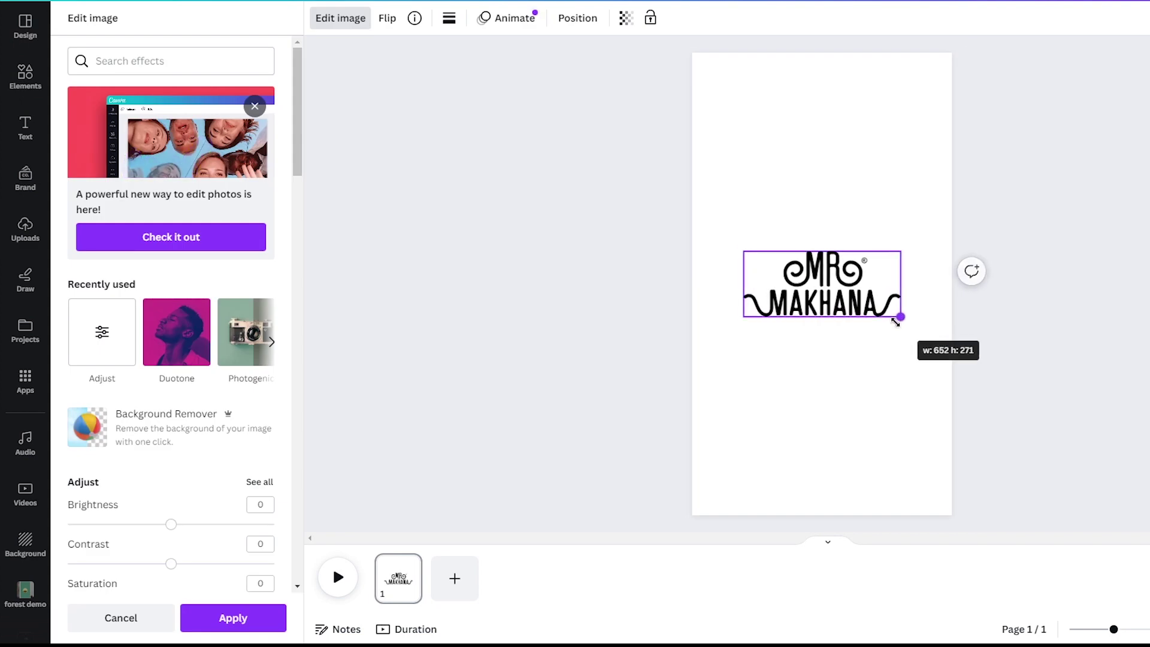
Enlarge the MR MAKHANA logo, restoring it after a photo briefly replaced it.
{"action": "left_click_drag", "start_coordinate": [886, 310], "coordinate": [907, 327]}
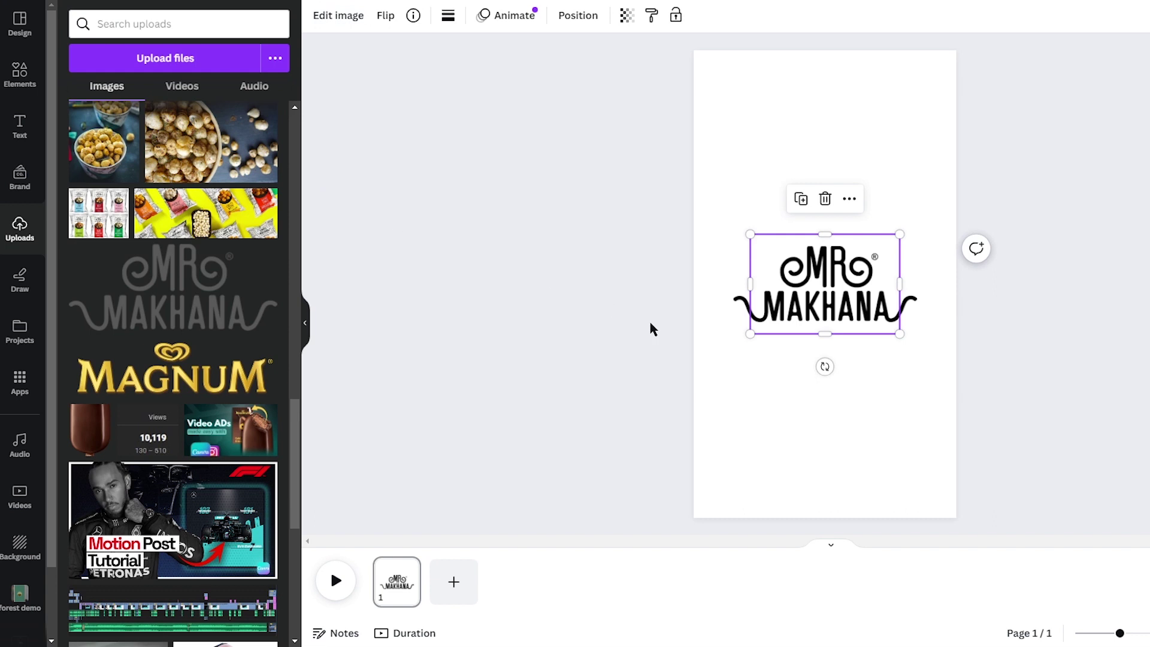
{"action": "left_click", "coordinate": [349, 27]}
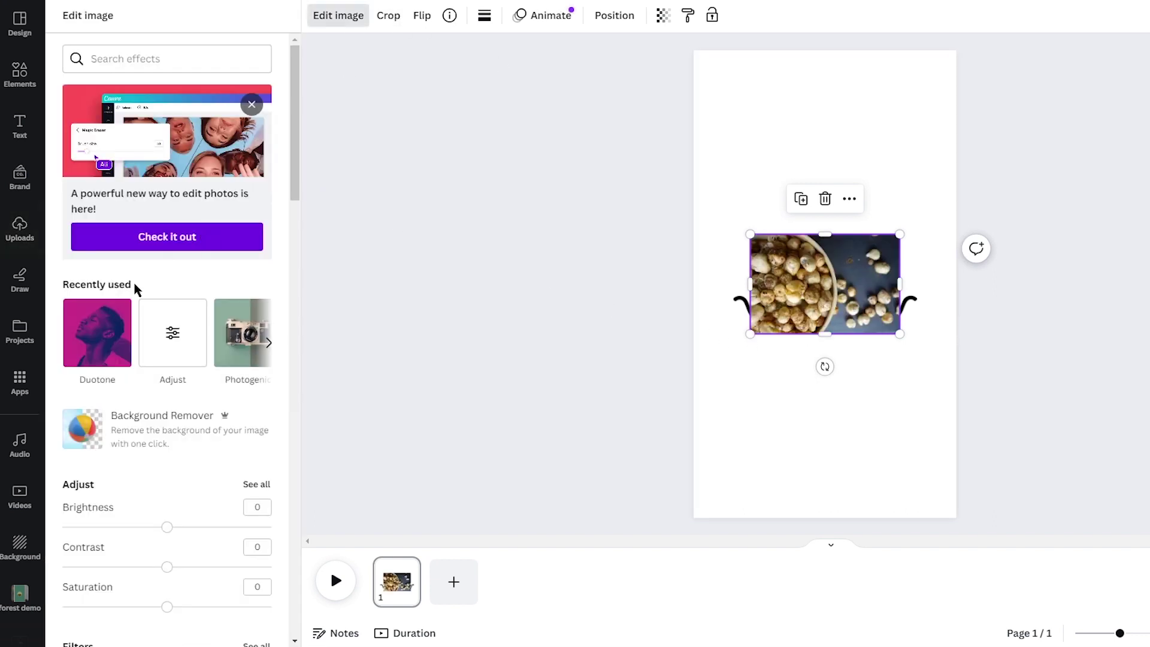
{"action": "scroll", "coordinate": [205, 414], "scroll_direction": "down", "scroll_amount": 3}
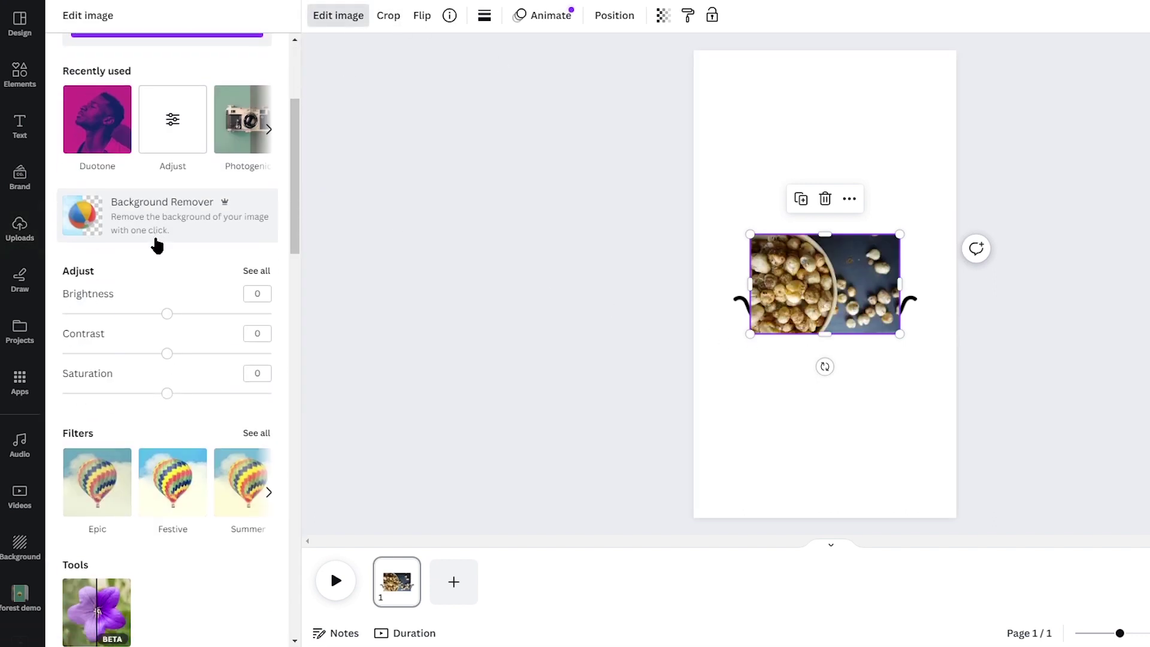
{"action": "key", "text": "ctrl+z"}
Enlarge and rotate the makhana bowl photo so it spills past the page corner.
{"action": "left_click", "coordinate": [764, 464]}
{"action": "mouse_move", "coordinate": [840, 416]}
{"action": "left_mouse_down"}
{"action": "mouse_move", "coordinate": [989, 360]}
{"action": "mouse_move", "coordinate": [975, 337]}
{"action": "left_mouse_up"}
{"action": "left_click_drag", "start_coordinate": [1018, 456], "coordinate": [830, 442]}
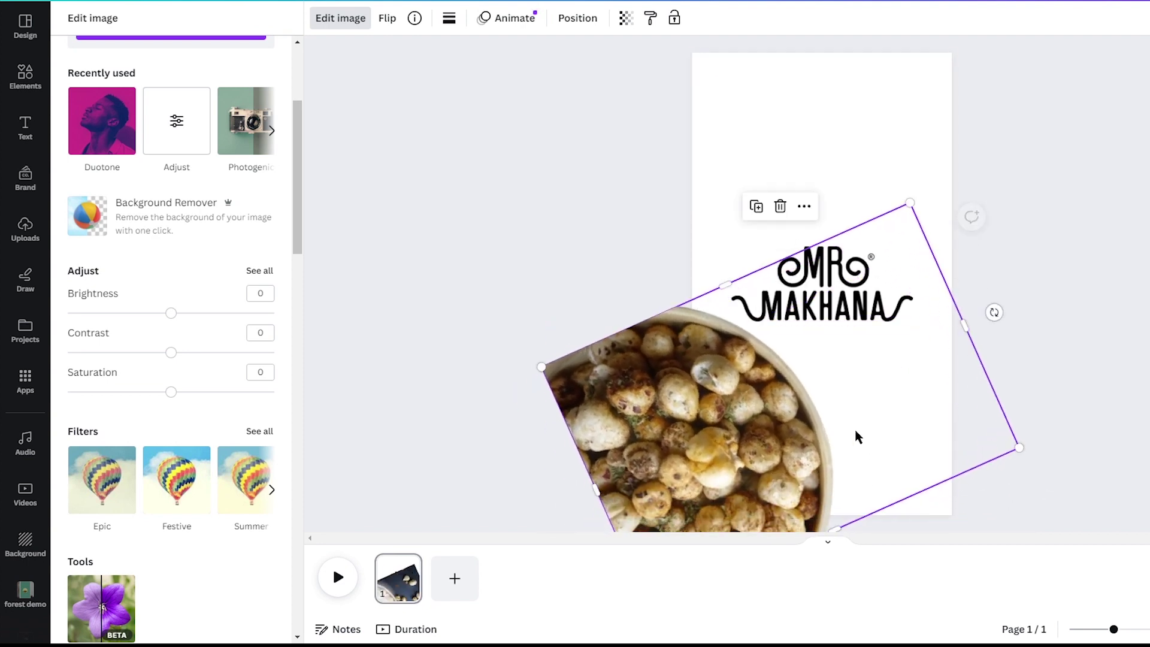
{"action": "mouse_move", "coordinate": [1017, 443]}
{"action": "left_mouse_down"}
{"action": "mouse_move", "coordinate": [1018, 460]}
{"action": "mouse_move", "coordinate": [975, 439]}
{"action": "left_mouse_up"}
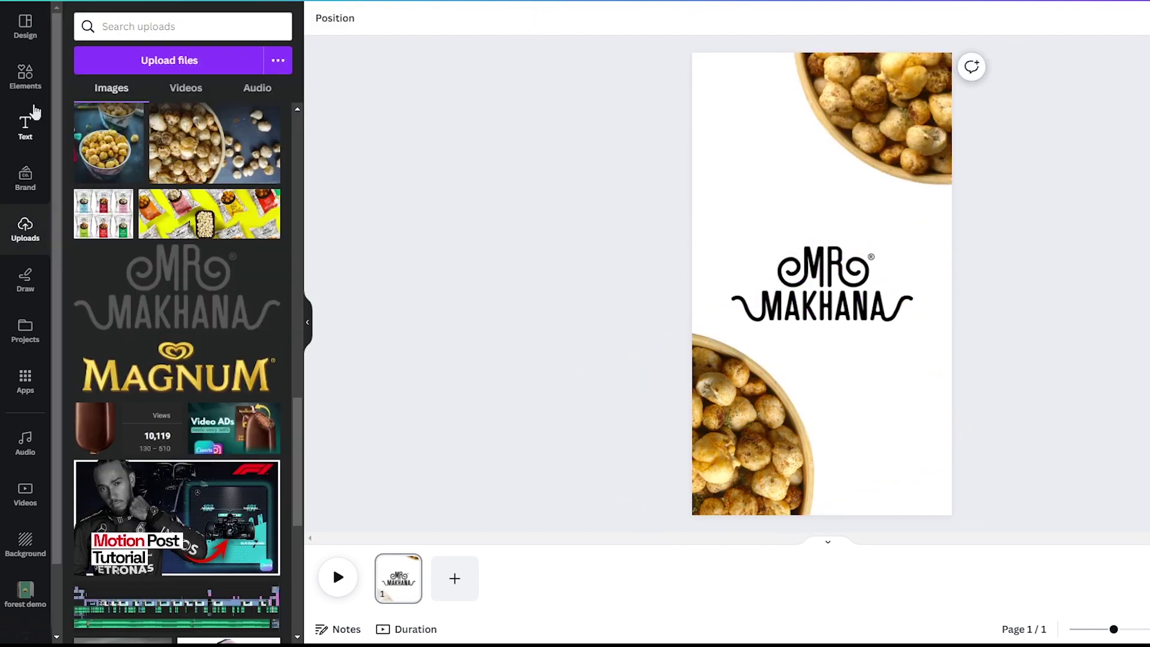
Set the background to deep yellow #FFCF03 and place a spike doodle beside the logo.
{"action": "left_click", "coordinate": [321, 18]}
{"action": "scroll", "coordinate": [233, 266], "scroll_direction": "down", "scroll_amount": 2}
{"action": "left_click", "coordinate": [196, 437]}
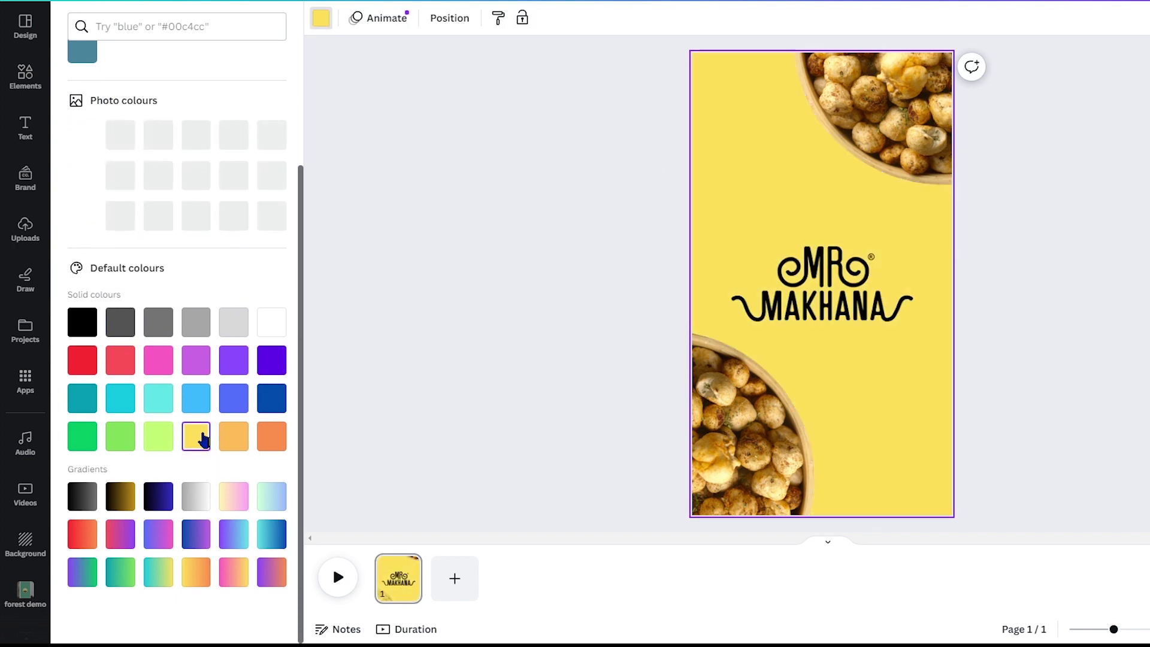
{"action": "scroll", "coordinate": [200, 436], "scroll_direction": "up", "scroll_amount": 2}
{"action": "left_click", "coordinate": [82, 103]}
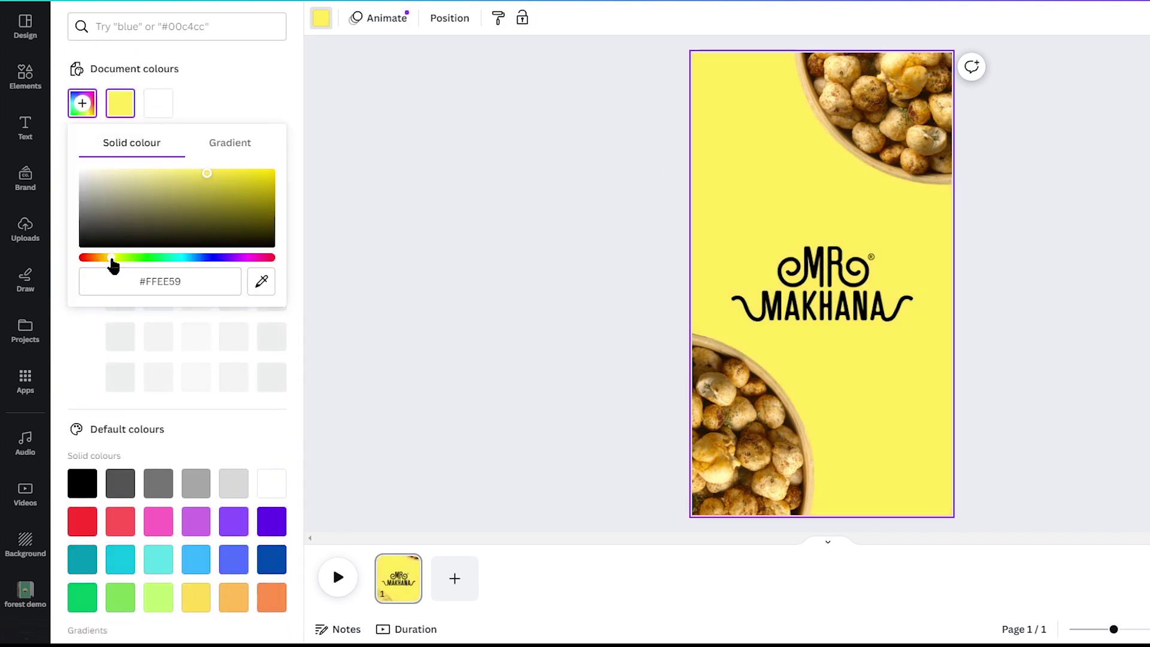
{"action": "left_click_drag", "start_coordinate": [213, 188], "coordinate": [271, 173]}
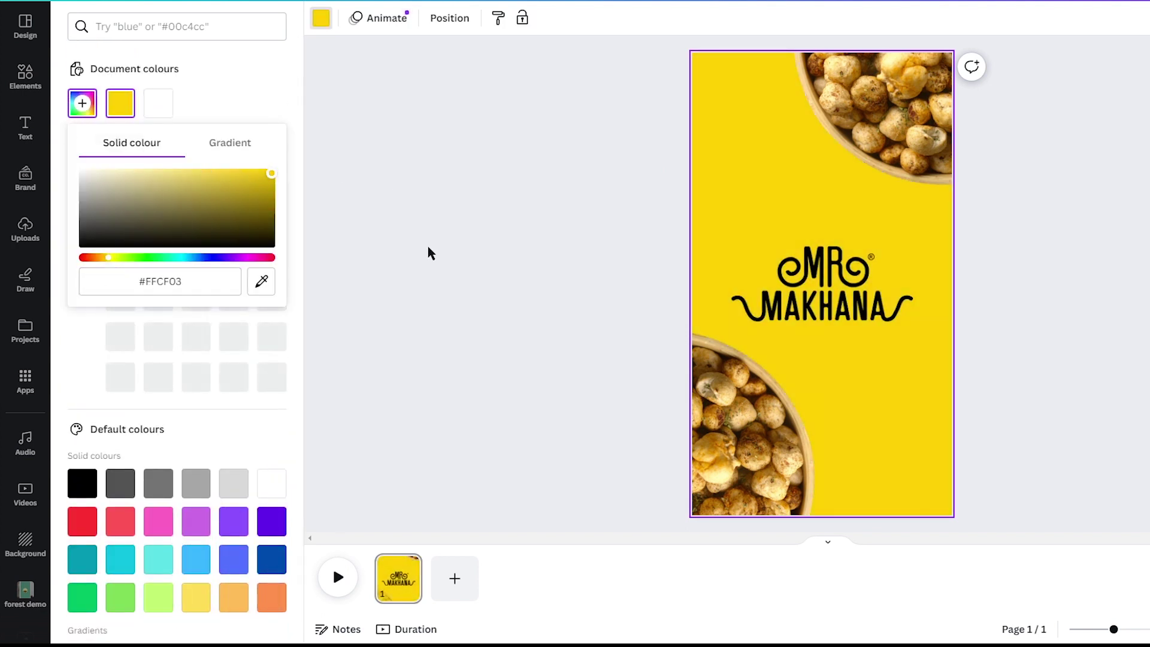
{"action": "left_click_drag", "start_coordinate": [250, 232], "coordinate": [772, 256]}
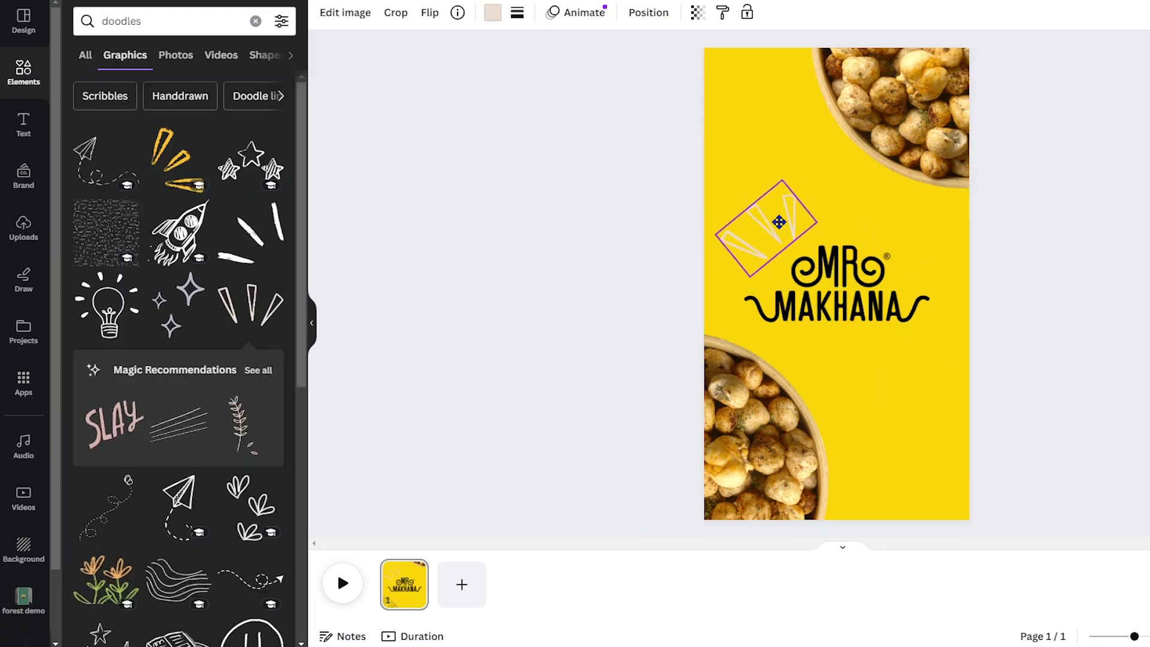
{"action": "scroll", "coordinate": [174, 390], "scroll_direction": "down", "scroll_amount": 4}
{"action": "scroll", "coordinate": [175, 389], "scroll_direction": "down", "scroll_amount": 4}
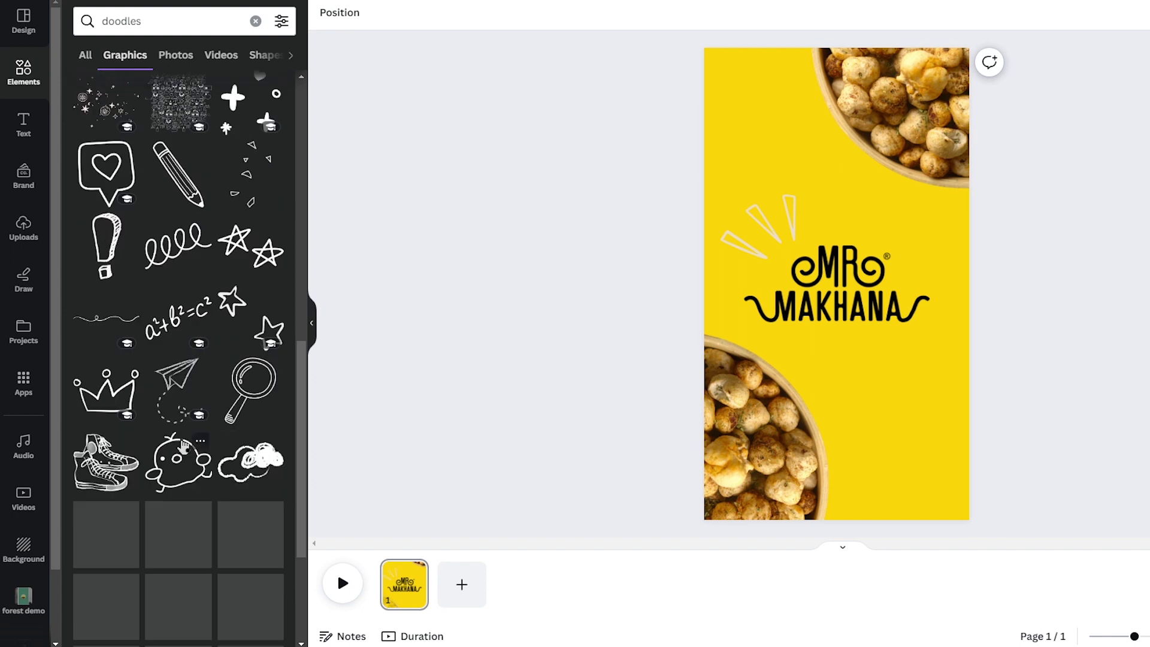
{"action": "scroll", "coordinate": [175, 390], "scroll_direction": "down", "scroll_amount": 3}
{"action": "scroll", "coordinate": [175, 389], "scroll_direction": "up", "scroll_amount": 5}
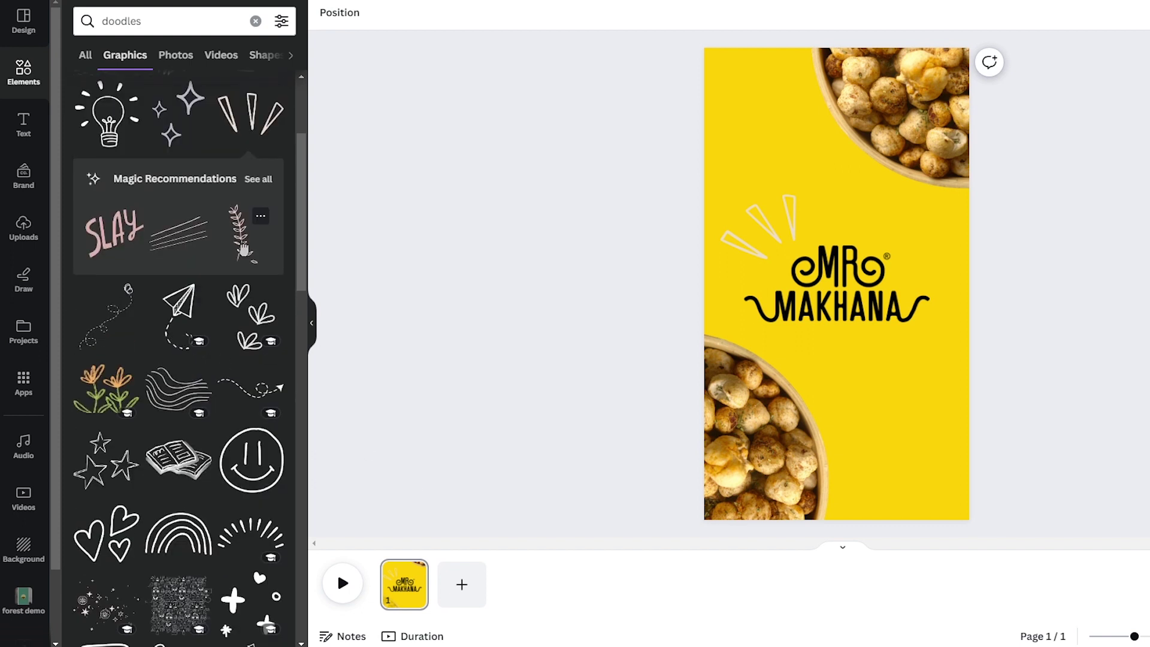
Add a small rotated black leaf sprig top-left and turn the spike doodle black.
{"action": "left_click", "coordinate": [243, 233]}
{"action": "left_click_drag", "start_coordinate": [836, 397], "coordinate": [695, 395]}
{"action": "left_click_drag", "start_coordinate": [716, 158], "coordinate": [717, 158]}
{"action": "left_click_drag", "start_coordinate": [703, 214], "coordinate": [724, 157]}
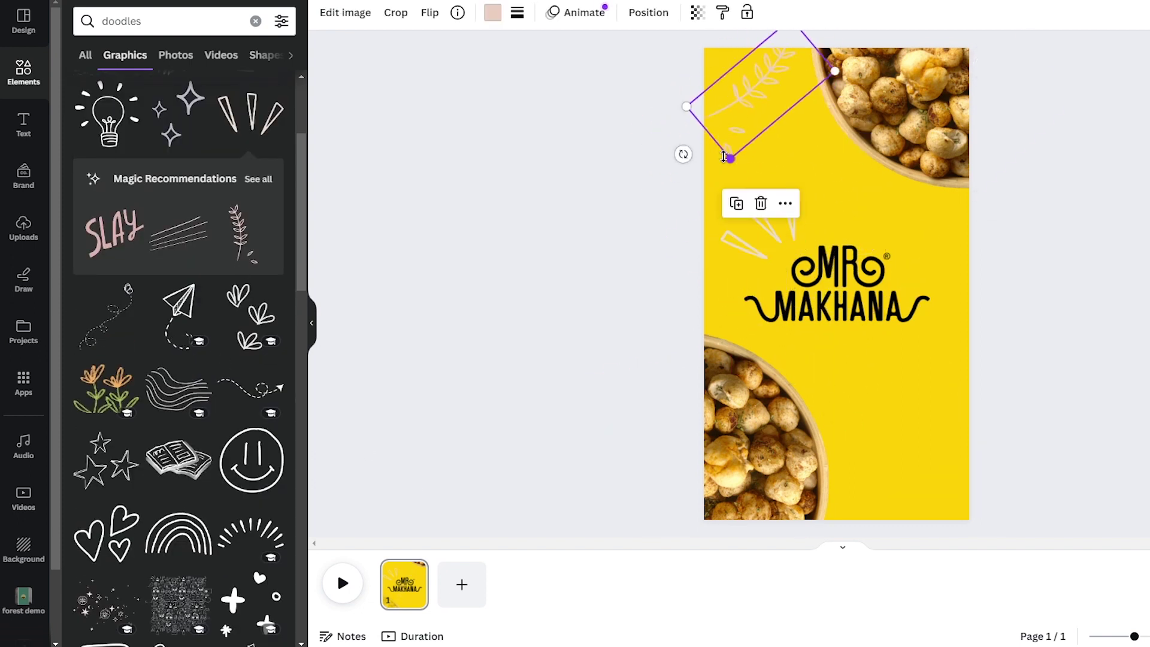
{"action": "left_click", "coordinate": [493, 11]}
{"action": "left_click", "coordinate": [80, 315]}
{"action": "left_click", "coordinate": [758, 229]}
{"action": "left_click", "coordinate": [80, 315]}
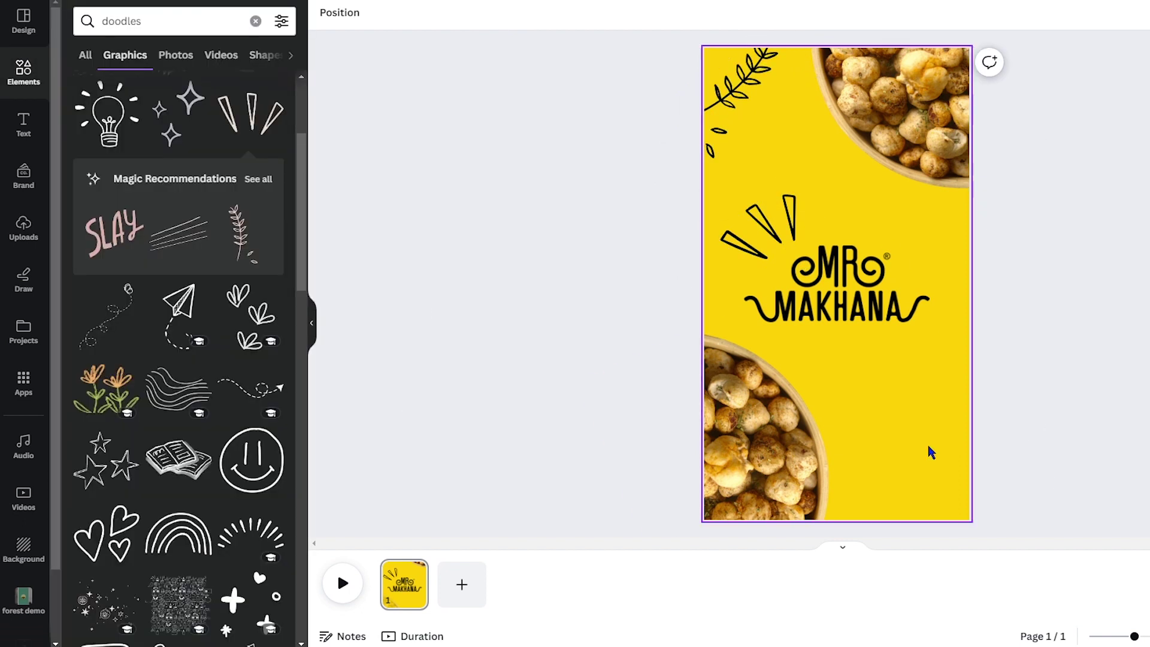
{"action": "left_click", "coordinate": [1043, 361]}
{"action": "scroll", "coordinate": [174, 440], "scroll_direction": "down", "scroll_amount": 5}
{"action": "scroll", "coordinate": [173, 441], "scroll_direction": "down", "scroll_amount": 5}
{"action": "scroll", "coordinate": [174, 441], "scroll_direction": "down", "scroll_amount": 3}
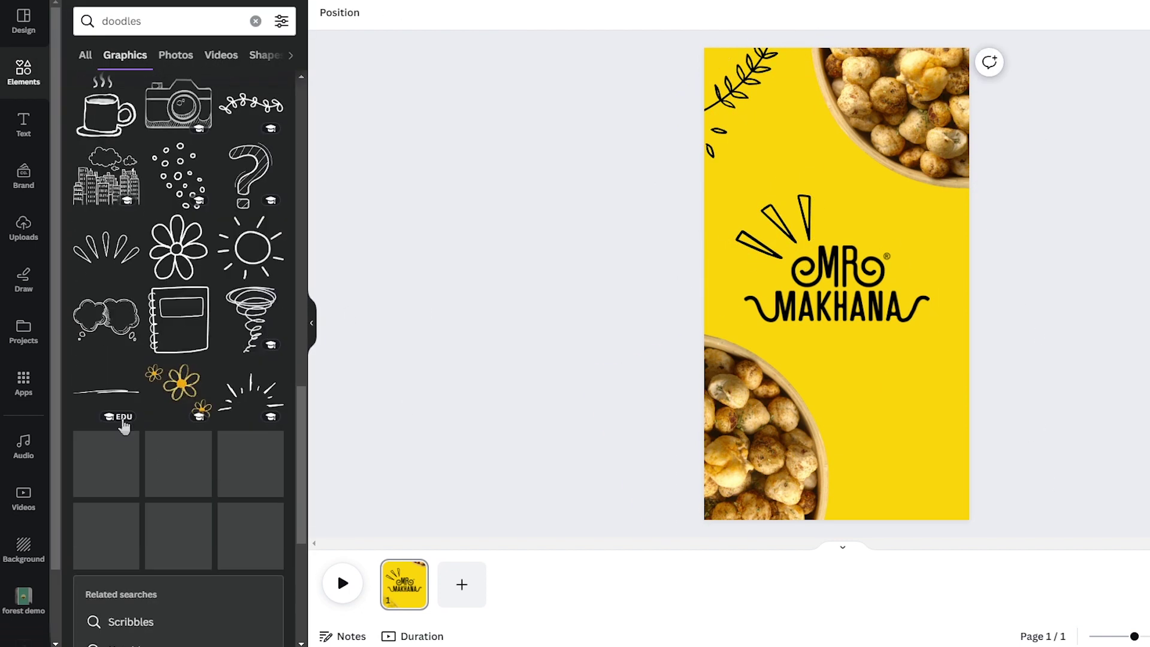
{"action": "scroll", "coordinate": [173, 441], "scroll_direction": "down", "scroll_amount": 5}
{"action": "scroll", "coordinate": [174, 441], "scroll_direction": "up", "scroll_amount": 3}
{"action": "scroll", "coordinate": [173, 440], "scroll_direction": "up", "scroll_amount": 1}
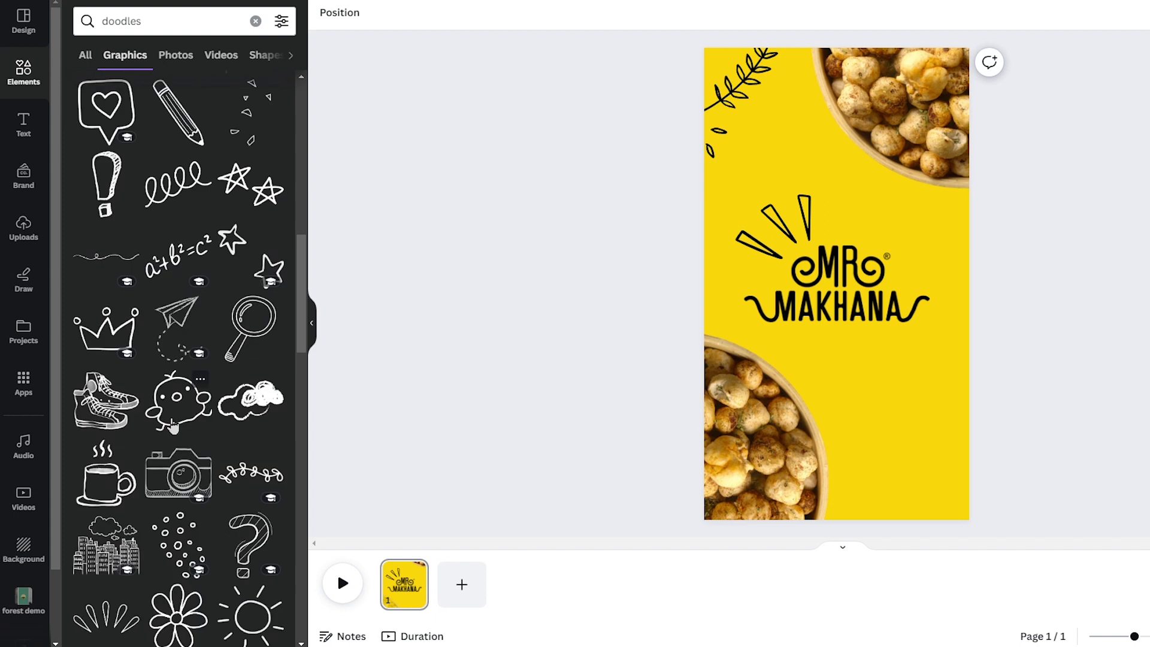
{"action": "scroll", "coordinate": [248, 502], "scroll_direction": "up", "scroll_amount": 4}
Add a rotated black triangle doodle in the lower right.
{"action": "left_click", "coordinate": [248, 467]}
{"action": "left_click_drag", "start_coordinate": [835, 403], "coordinate": [760, 419]}
{"action": "left_click_drag", "start_coordinate": [833, 283], "coordinate": [932, 364]}
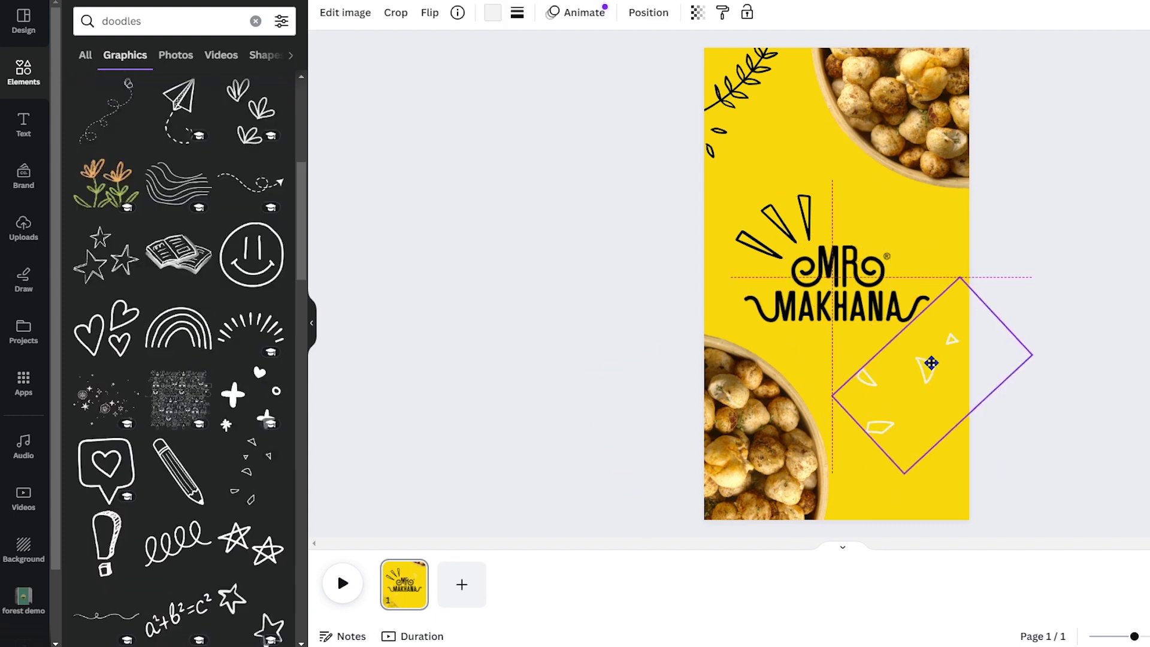
{"action": "left_click", "coordinate": [492, 12]}
{"action": "left_click", "coordinate": [1068, 480]}
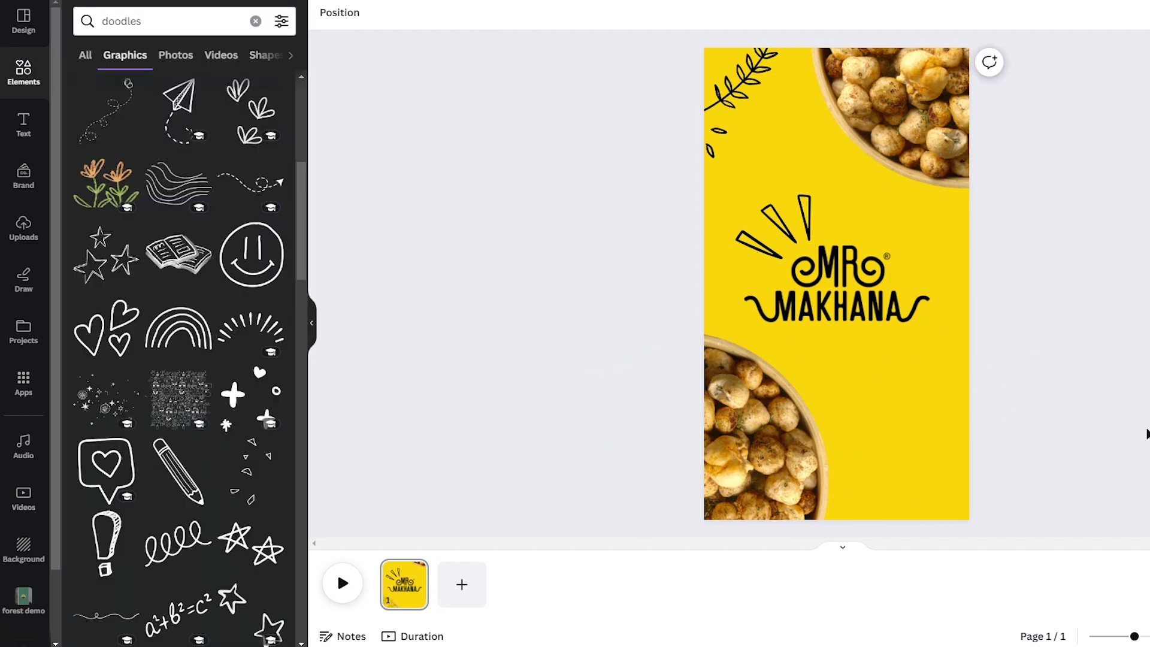
Search for arrow graphics and place a black curved arrow on the lower bowl.
{"action": "left_click", "coordinate": [147, 20]}
{"action": "type", "text": "pointer"}
{"action": "key", "text": "Return"}
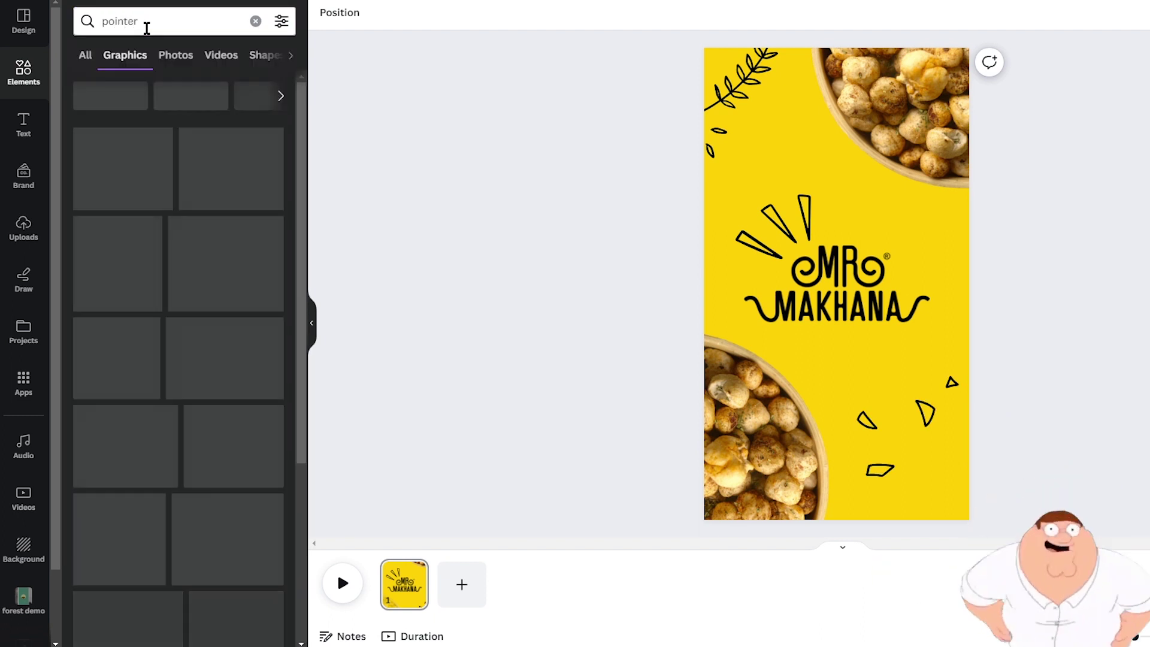
{"action": "scroll", "coordinate": [178, 415], "scroll_direction": "down", "scroll_amount": 5}
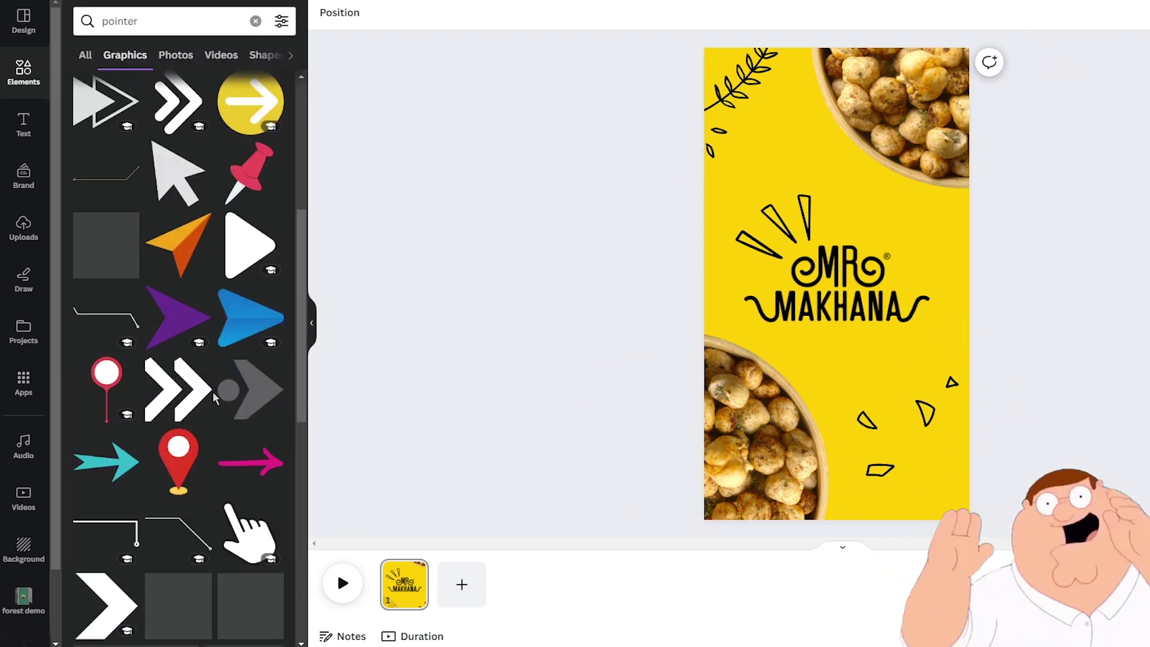
{"action": "scroll", "coordinate": [213, 392], "scroll_direction": "down", "scroll_amount": 5}
{"action": "scroll", "coordinate": [194, 401], "scroll_direction": "up", "scroll_amount": 3}
{"action": "left_click", "coordinate": [190, 18]}
{"action": "type", "text": "arrow"}
{"action": "key", "text": "Return"}
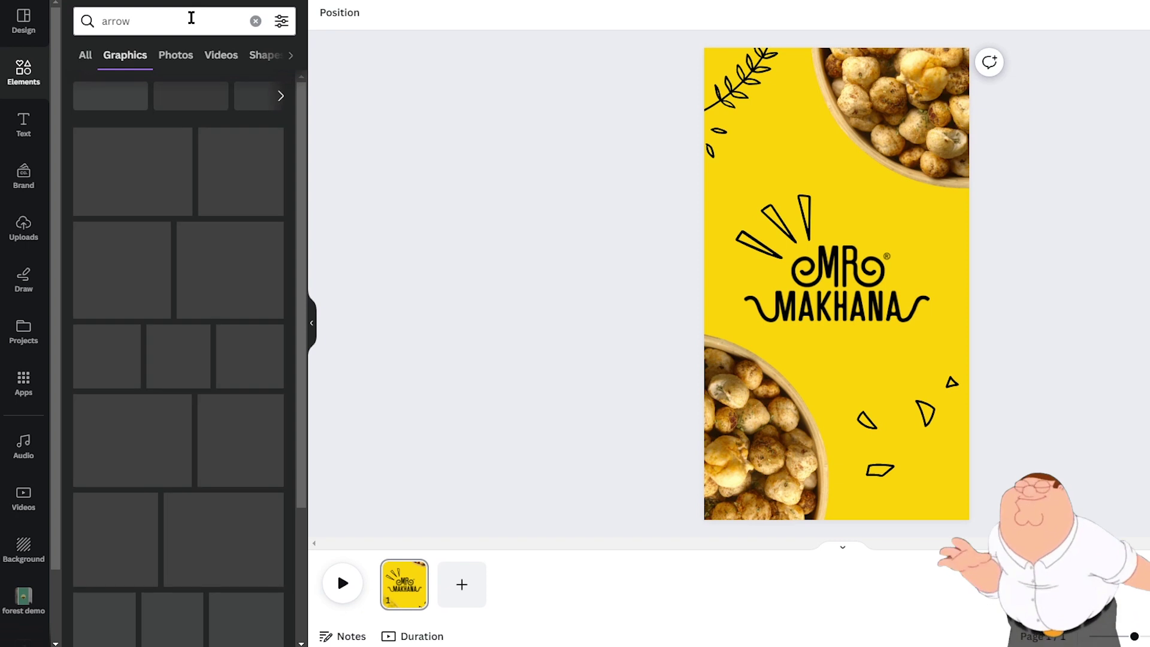
{"action": "left_click", "coordinate": [250, 162]}
{"action": "left_click_drag", "start_coordinate": [832, 320], "coordinate": [778, 382]}
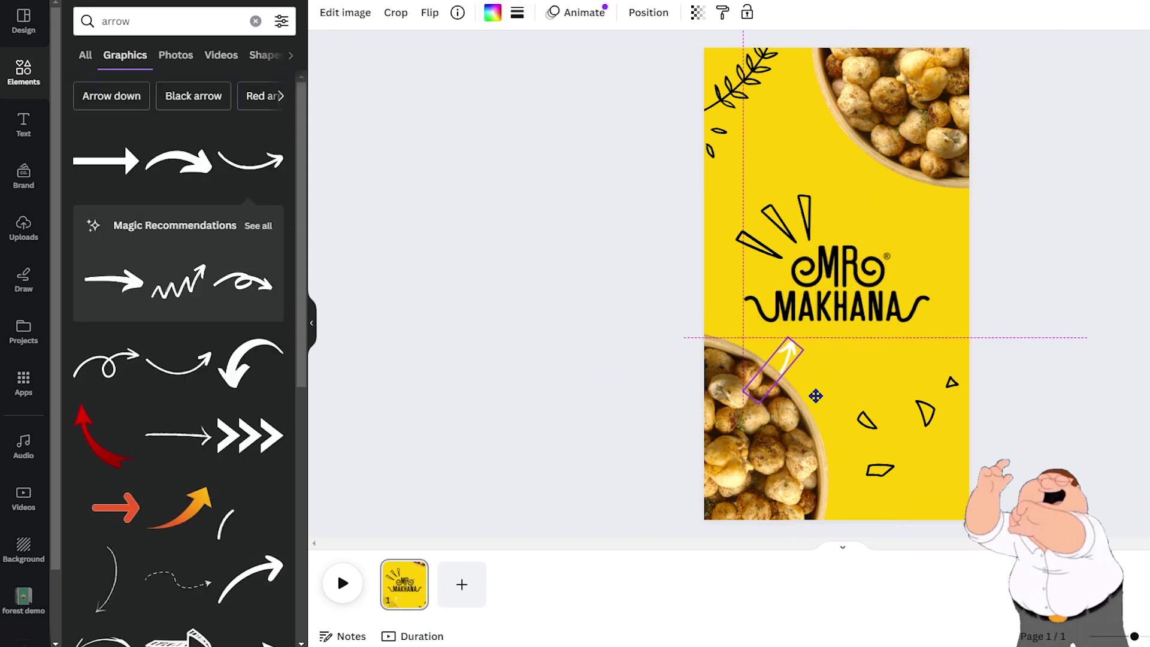
{"action": "left_click", "coordinate": [488, 12]}
{"action": "left_click", "coordinate": [119, 99]}
Place a second, horizontally flipped arrow near the top bowl.
{"action": "left_click_drag", "start_coordinate": [800, 416], "coordinate": [835, 368]}
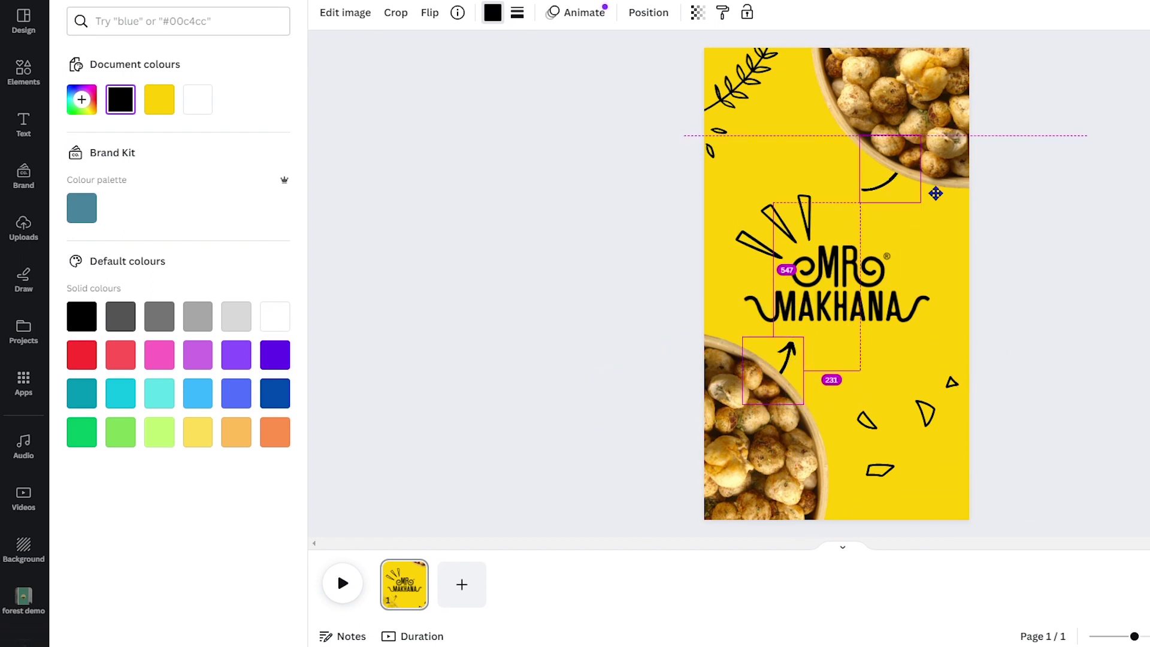
{"action": "left_click", "coordinate": [484, 56]}
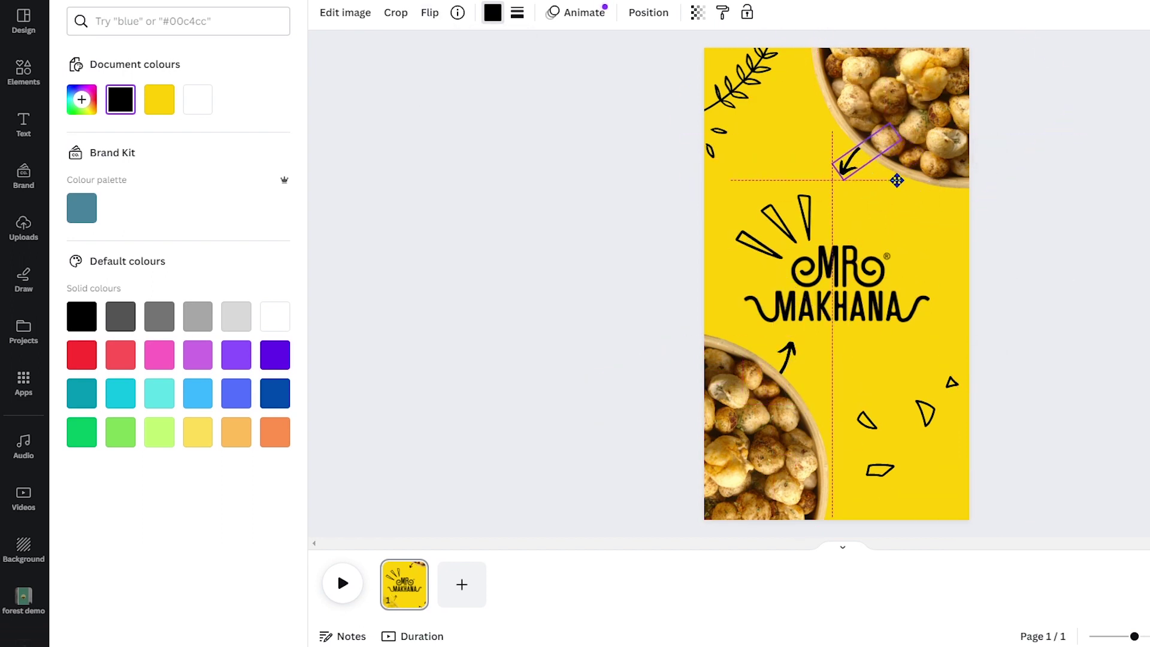
{"action": "left_click", "coordinate": [1069, 281]}
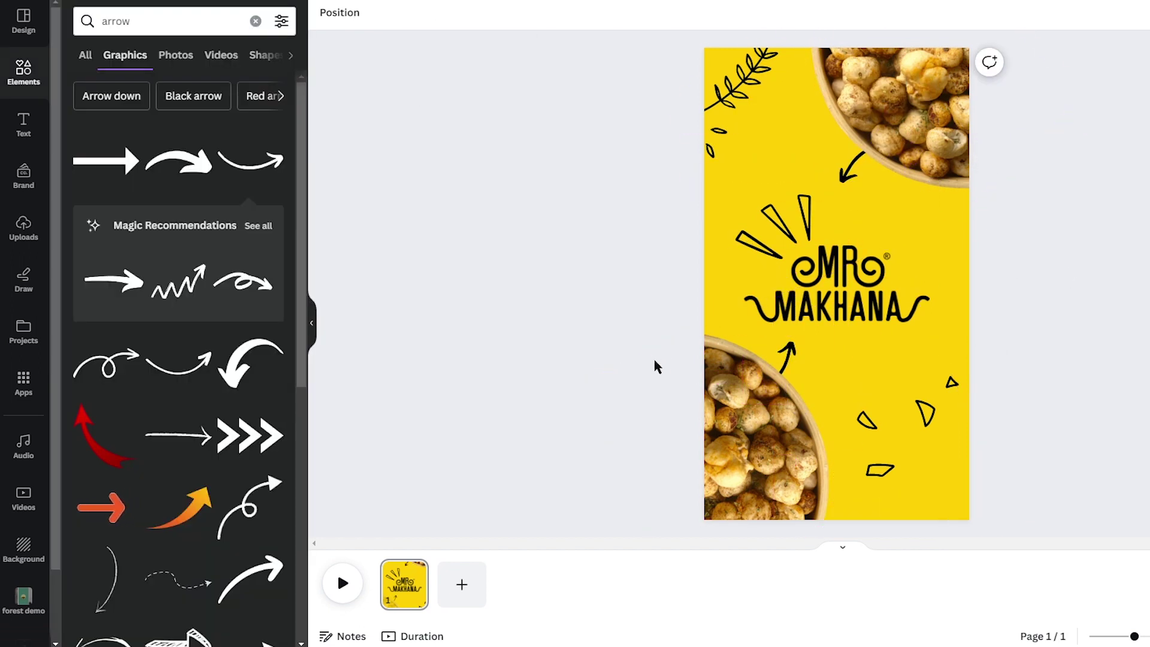
Search the font list for 'code' and apply Fira Code to the Presents caption.
{"action": "left_click", "coordinate": [919, 306]}
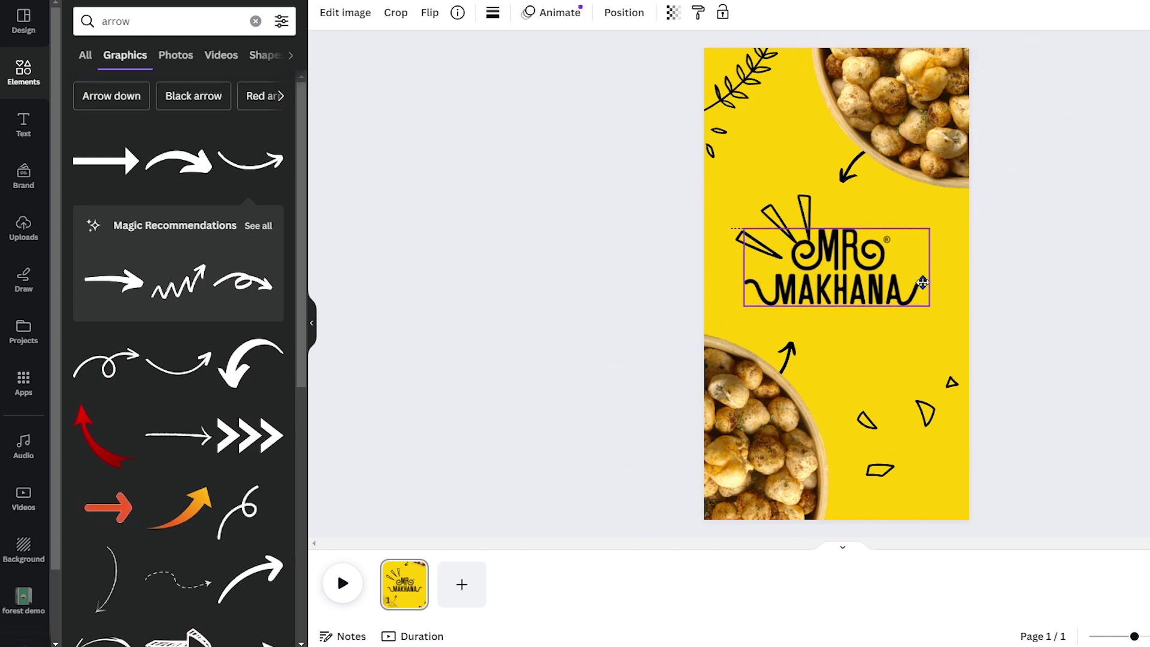
{"action": "key", "text": "Escape"}
{"action": "type", "text": "t"}
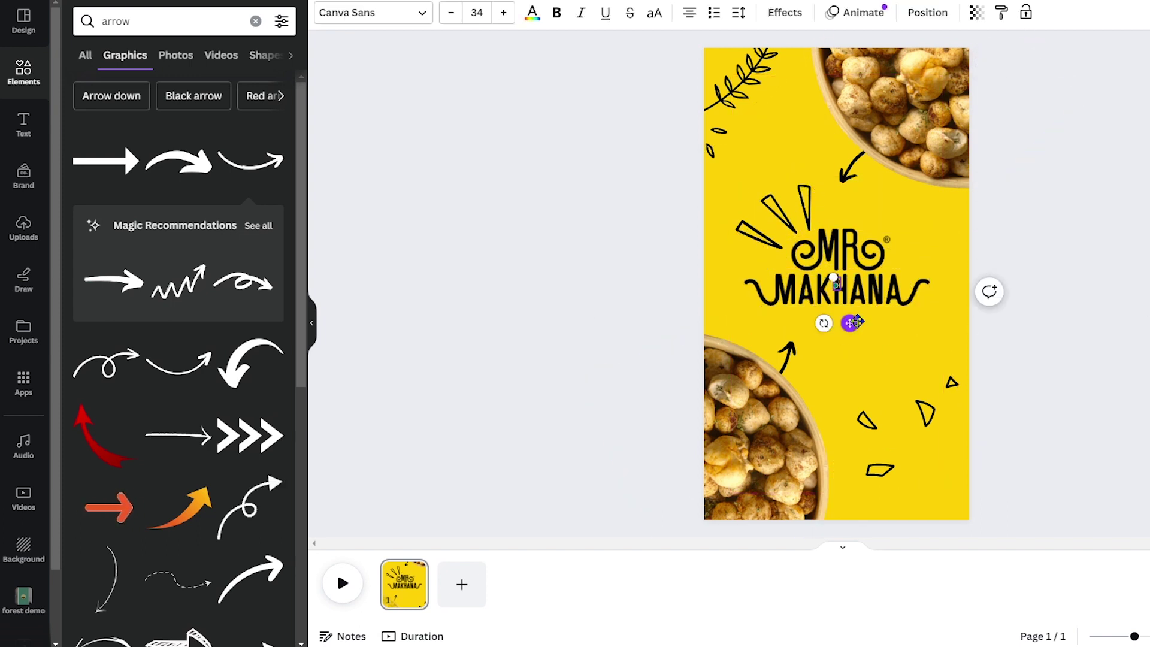
{"action": "type", "text": "presents"}
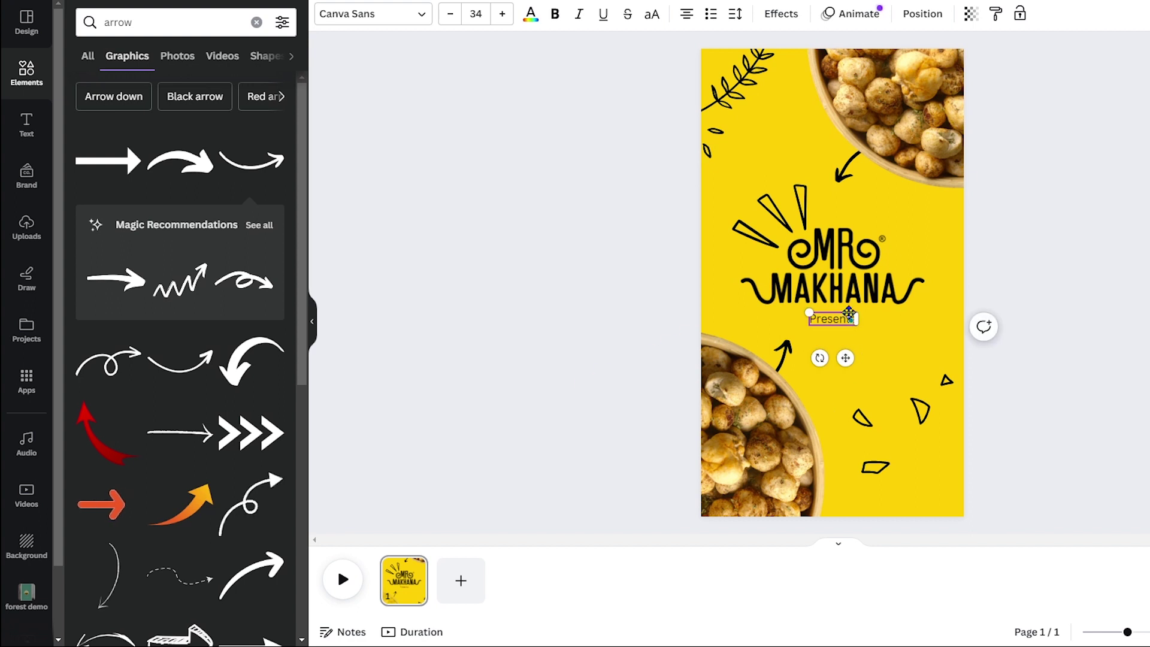
{"action": "left_click", "coordinate": [373, 13]}
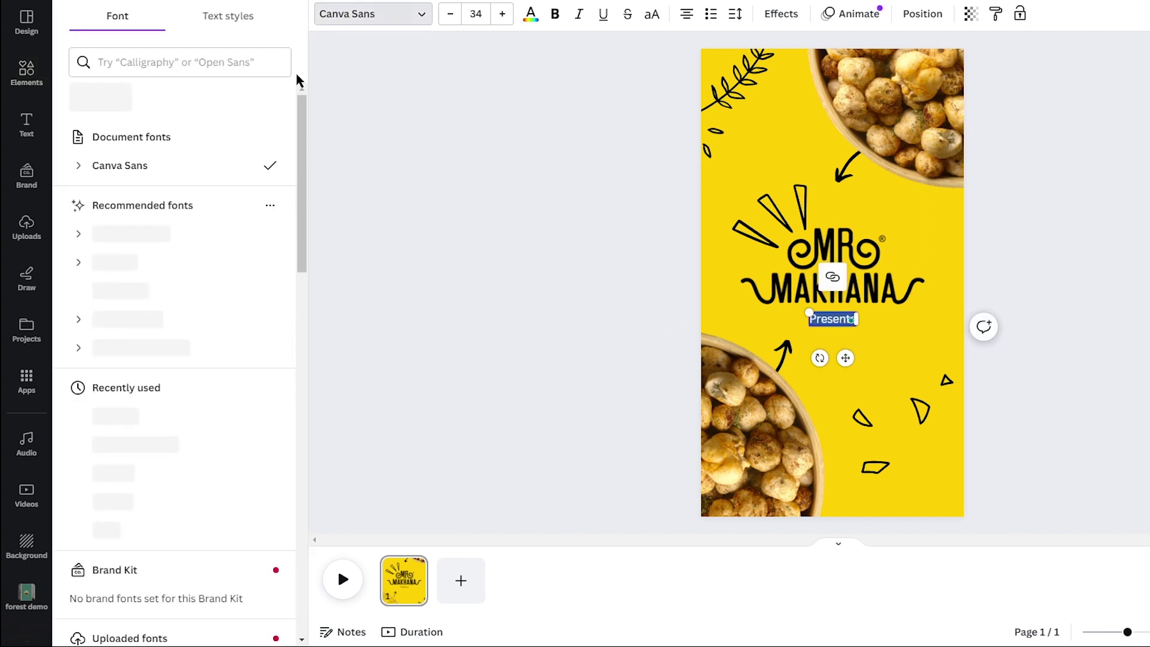
{"action": "left_click", "coordinate": [179, 72]}
{"action": "type", "text": "de"}
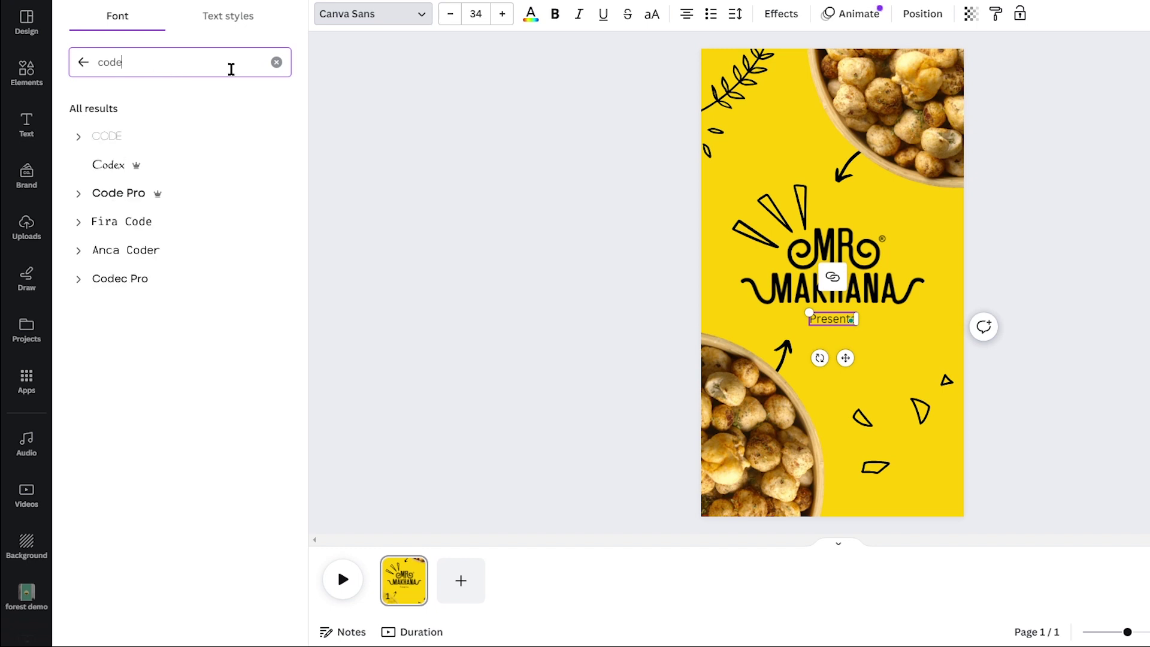
{"action": "left_click", "coordinate": [172, 225]}
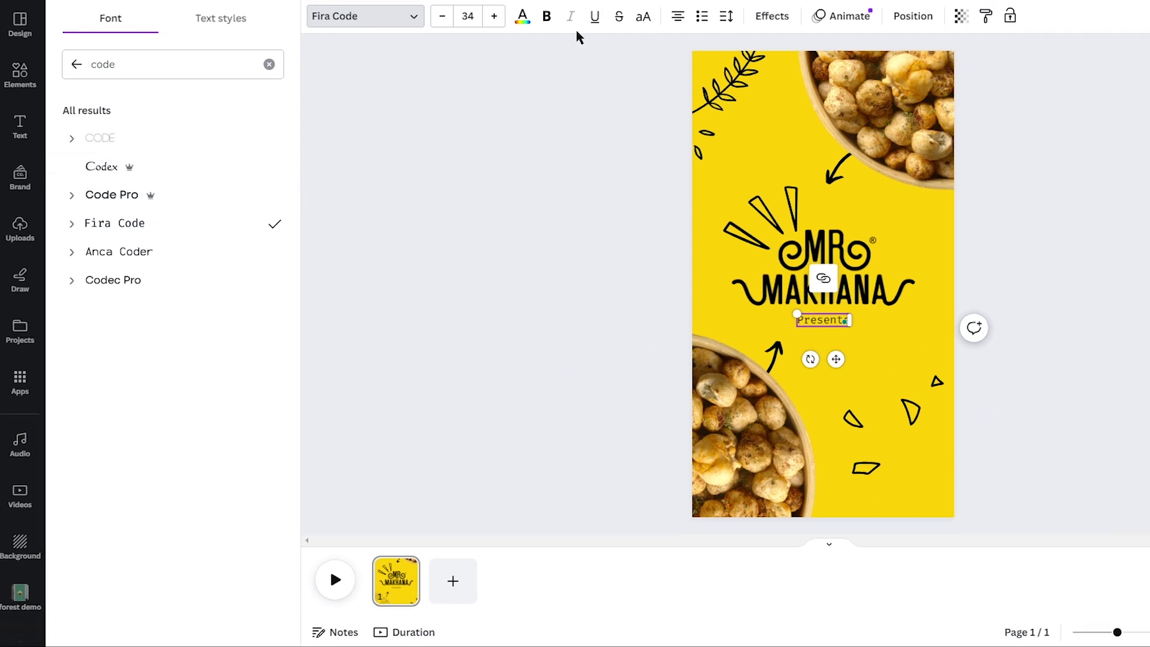
{"action": "left_click", "coordinate": [992, 406]}
Duplicate the intro page and push both makhana bowl photos off the page.
{"action": "right_click", "coordinate": [400, 575]}
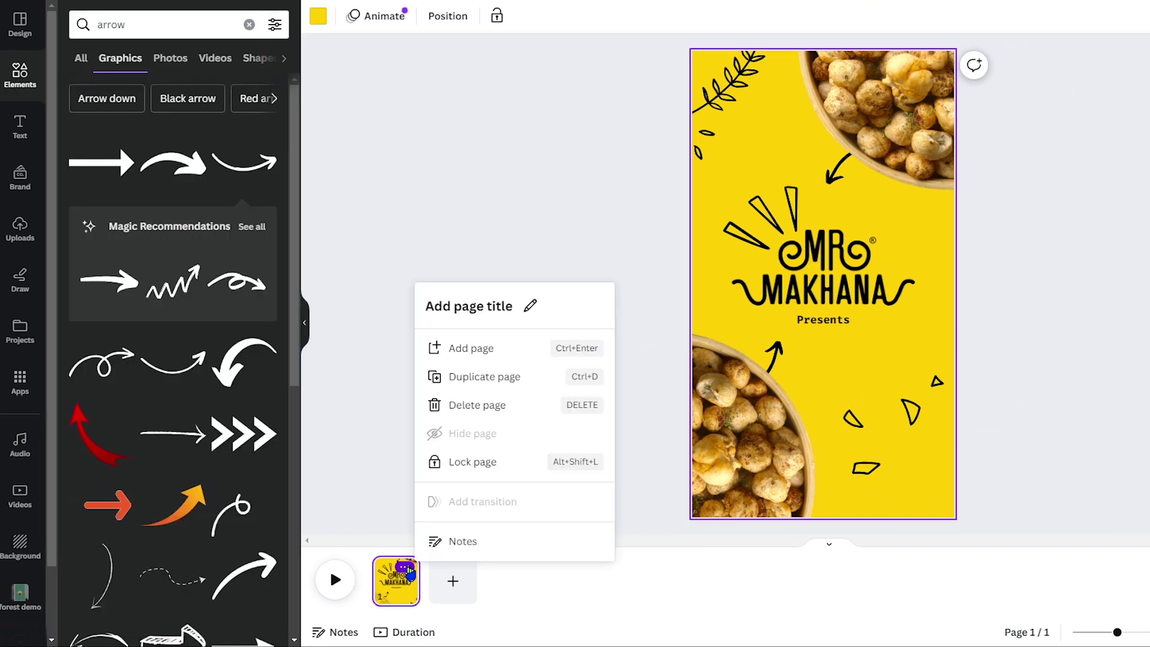
{"action": "left_click", "coordinate": [509, 376]}
{"action": "left_click", "coordinate": [751, 466]}
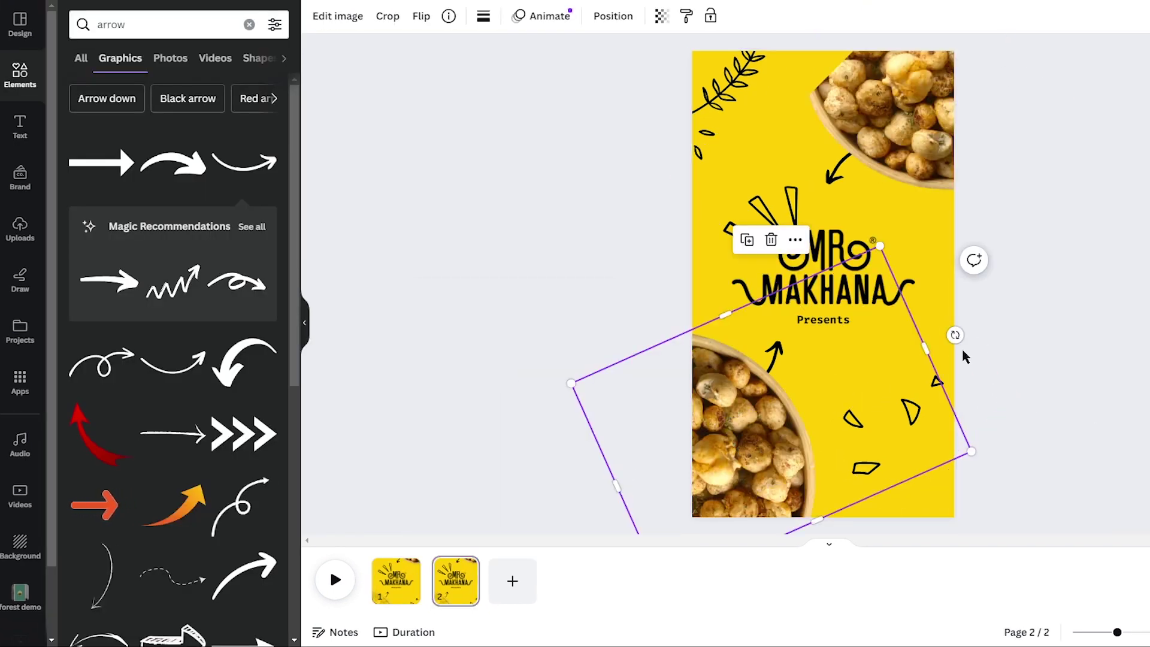
{"action": "mouse_move", "coordinate": [955, 334]}
{"action": "left_mouse_down"}
{"action": "mouse_move", "coordinate": [970, 475]}
{"action": "mouse_move", "coordinate": [751, 424]}
{"action": "left_mouse_up"}
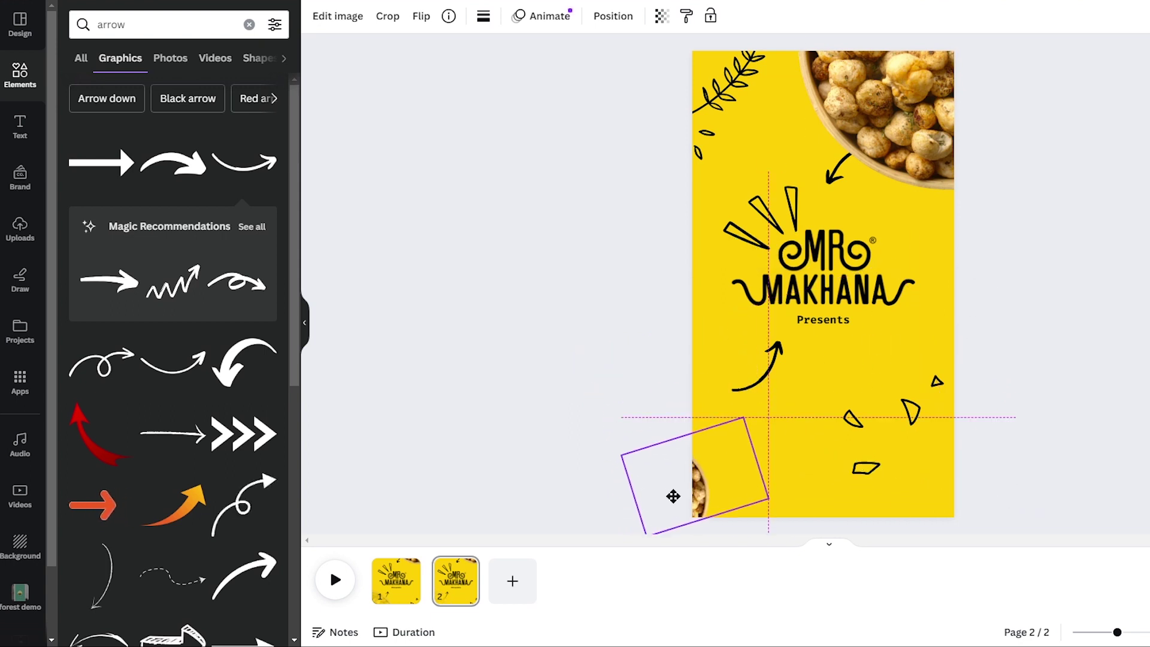
{"action": "mouse_move", "coordinate": [813, 459]}
{"action": "left_mouse_down"}
{"action": "mouse_move", "coordinate": [793, 515]}
{"action": "mouse_move", "coordinate": [737, 529]}
{"action": "left_mouse_up"}
{"action": "left_click", "coordinate": [881, 117]}
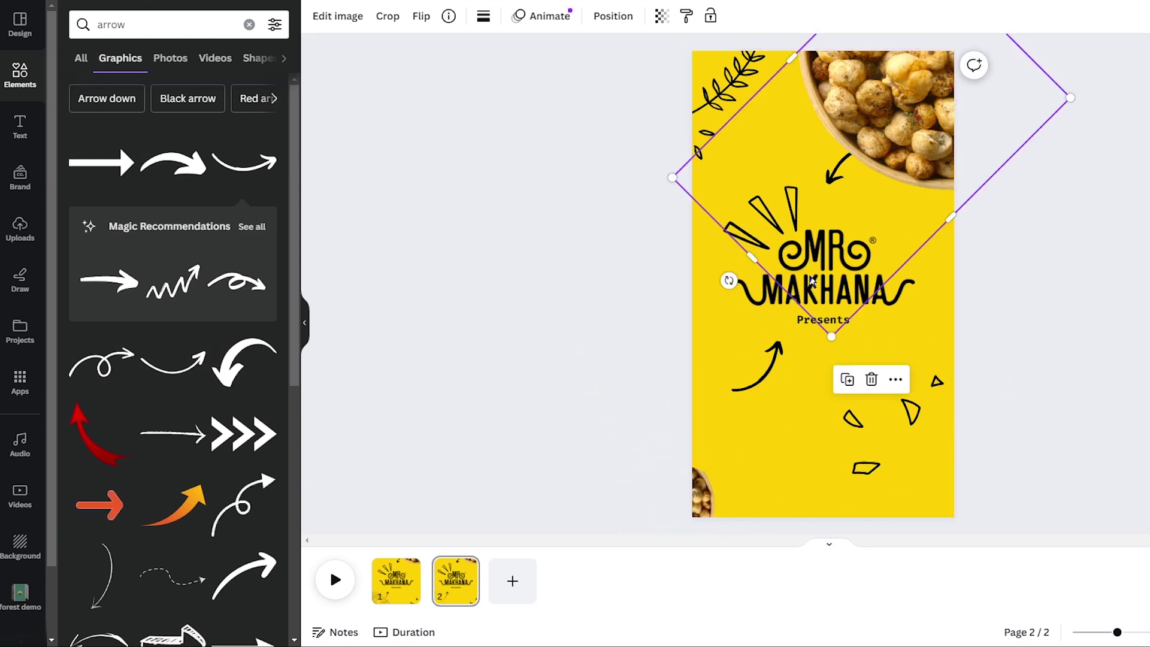
{"action": "left_click_drag", "start_coordinate": [848, 333], "coordinate": [876, 171]}
{"action": "left_click", "coordinate": [922, 239]}
{"action": "left_click_drag", "start_coordinate": [926, 72], "coordinate": [937, 99]}
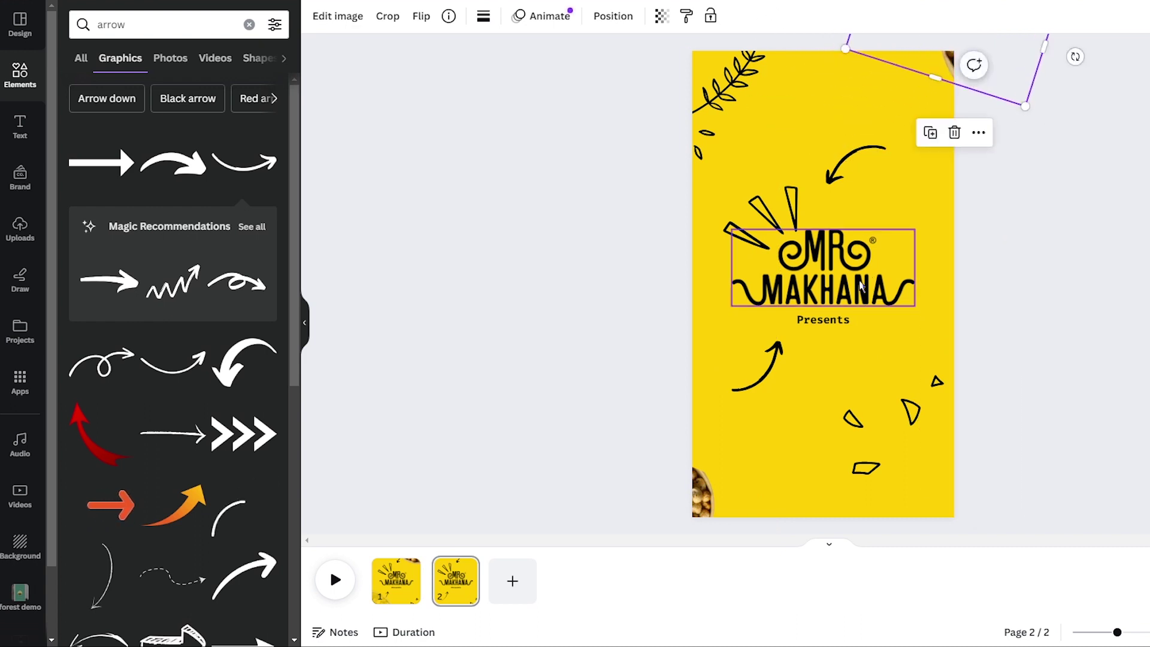
Fade all doodles to zero transparency and shrink the logo to a tiny size.
{"action": "left_click", "coordinate": [795, 216]}
{"action": "left_click", "coordinate": [843, 160]}
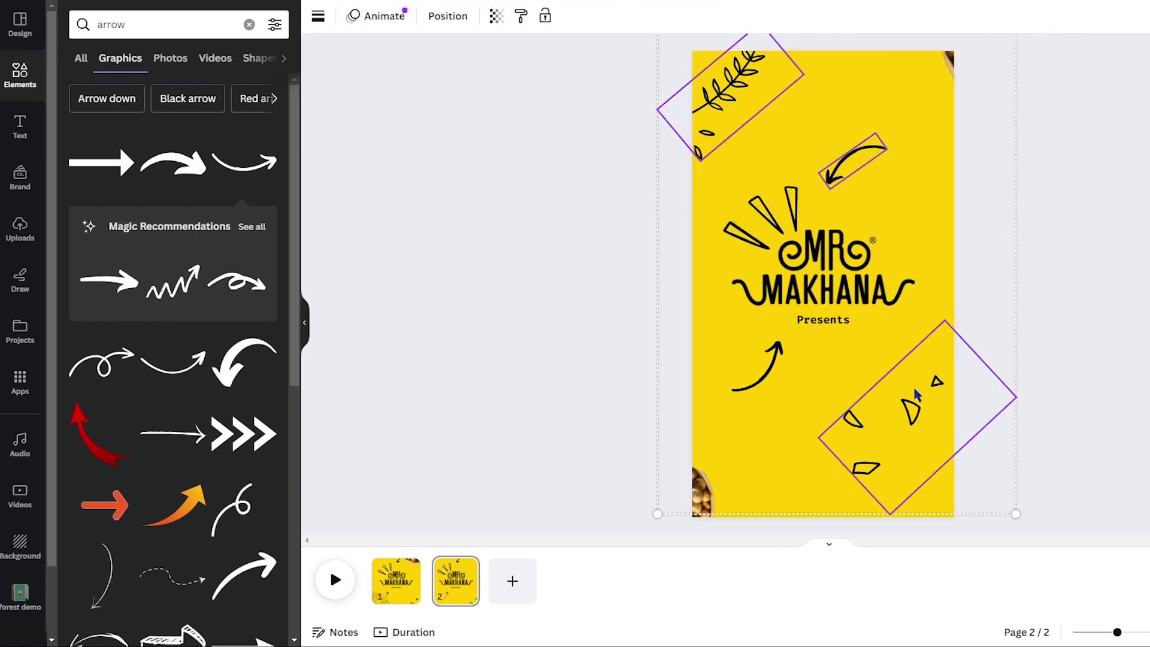
{"action": "left_click", "coordinate": [496, 31]}
{"action": "left_click_drag", "start_coordinate": [479, 69], "coordinate": [359, 69]}
{"action": "left_click", "coordinate": [795, 258]}
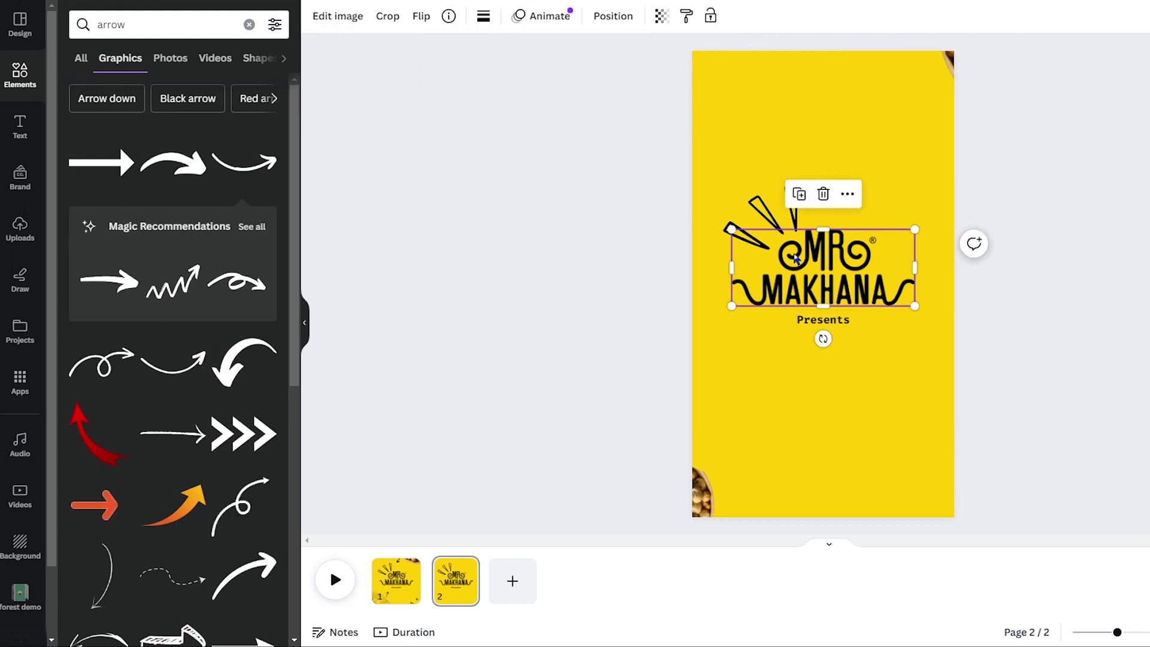
{"action": "left_click_drag", "start_coordinate": [915, 306], "coordinate": [834, 248]}
{"action": "left_click", "coordinate": [496, 16]}
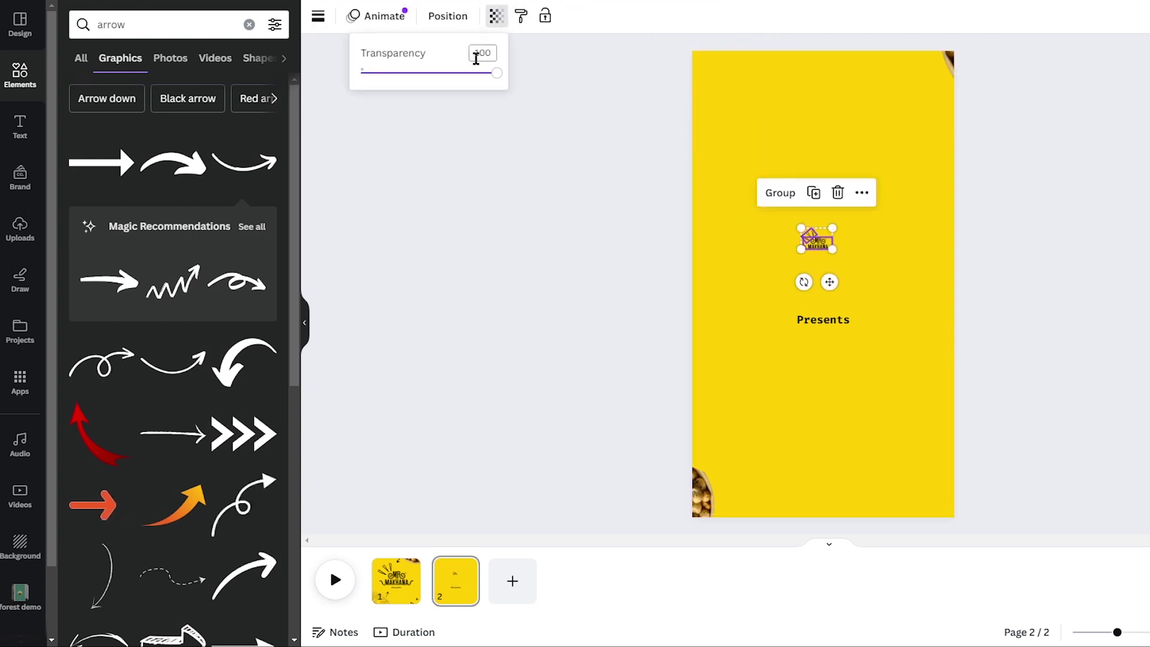
Rotate Presents sideways and enlarge it to run along the page.
{"action": "left_click", "coordinate": [832, 322]}
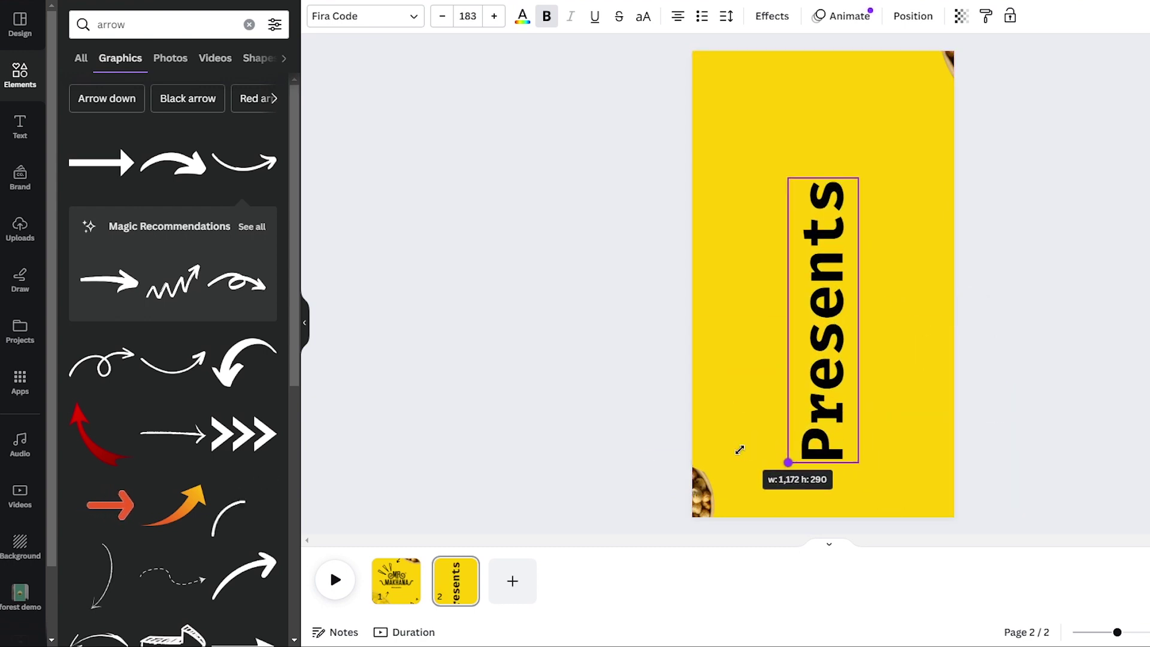
{"action": "left_click_drag", "start_coordinate": [814, 345], "coordinate": [778, 477]}
{"action": "left_click_drag", "start_coordinate": [812, 411], "coordinate": [849, 295]}
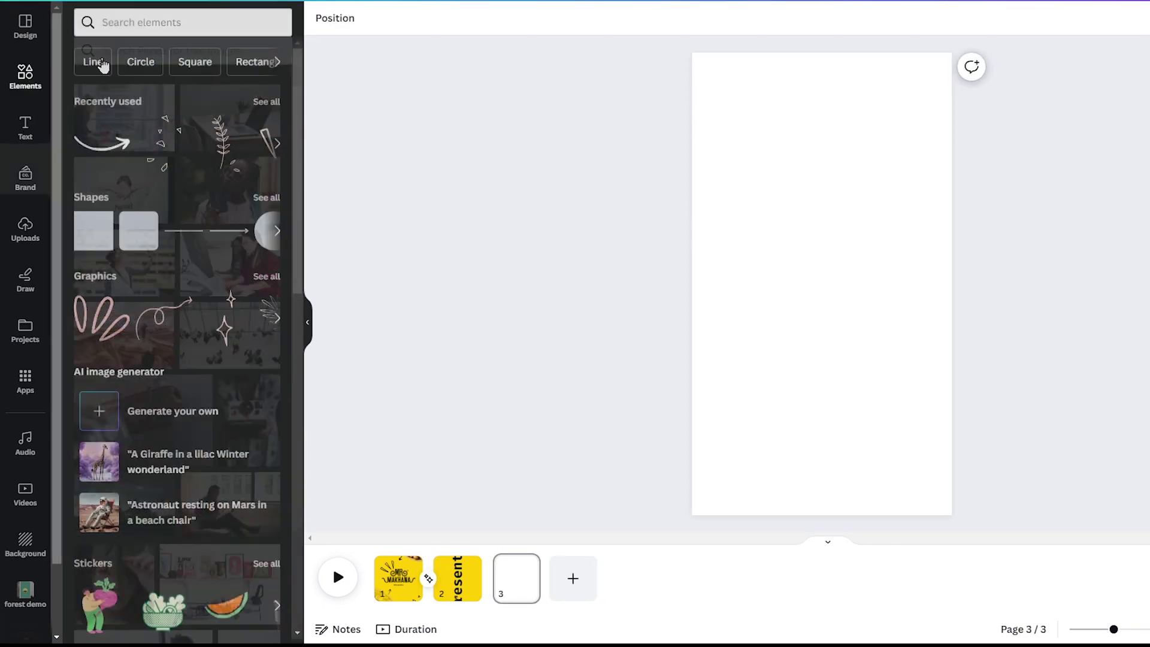
Search 'foxnuts' and set the foxnut-and-tea photo as page 3's background.
{"action": "left_click", "coordinate": [198, 22]}
{"action": "type", "text": "foxnuts"}
{"action": "key", "text": "Return"}
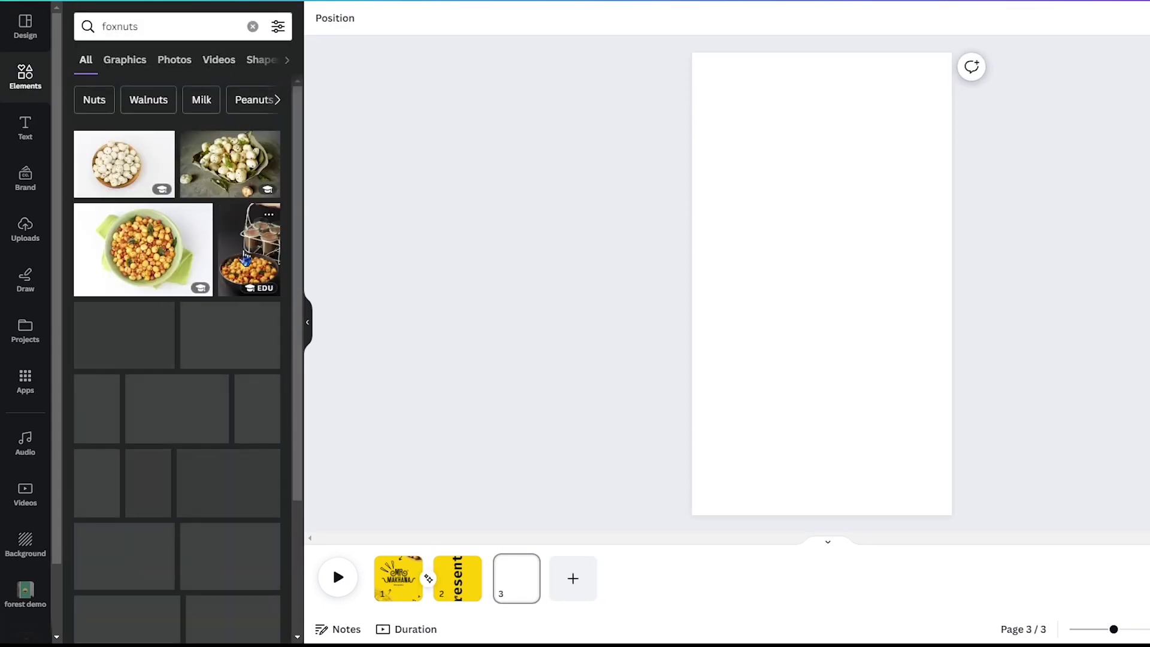
{"action": "left_click", "coordinate": [248, 258]}
{"action": "right_click", "coordinate": [865, 259]}
{"action": "left_click", "coordinate": [929, 588]}
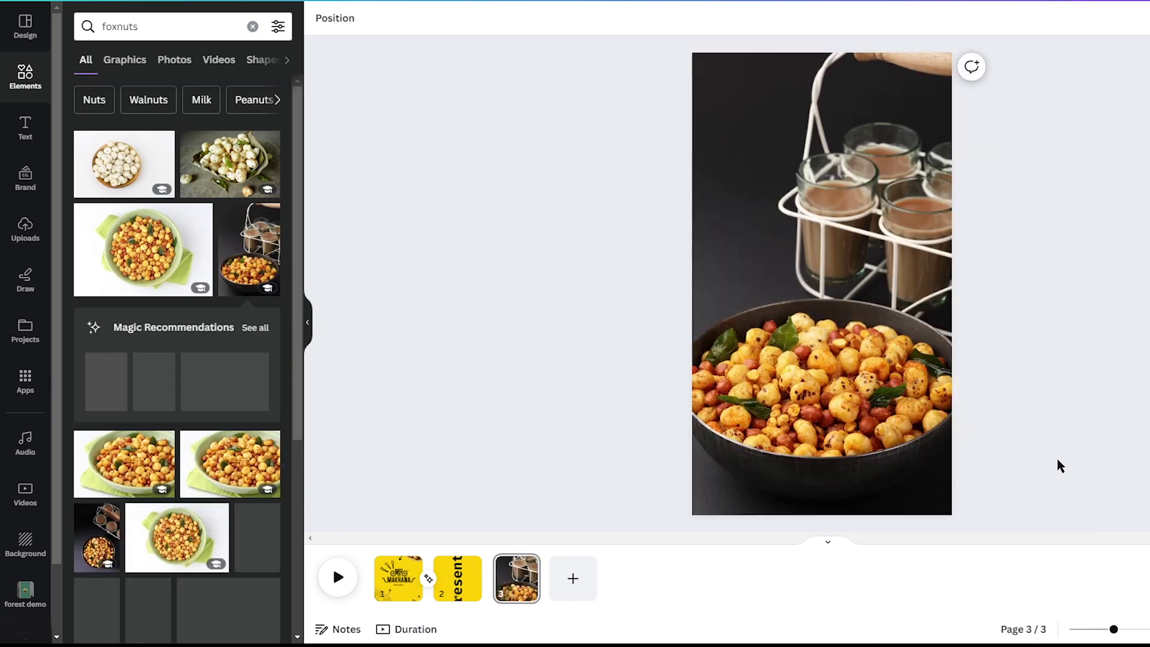
Cover the page with a semi-transparent black rectangle overlay.
{"action": "key", "text": "r"}
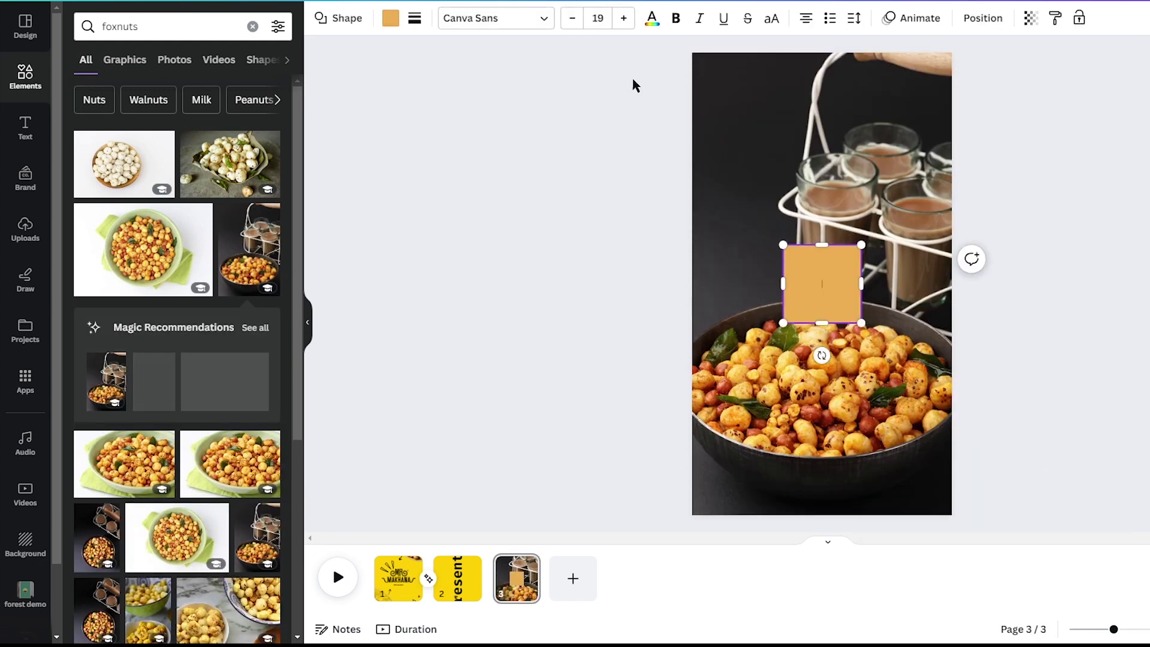
{"action": "left_click_drag", "start_coordinate": [798, 269], "coordinate": [713, 86]}
{"action": "left_click_drag", "start_coordinate": [771, 131], "coordinate": [951, 514]}
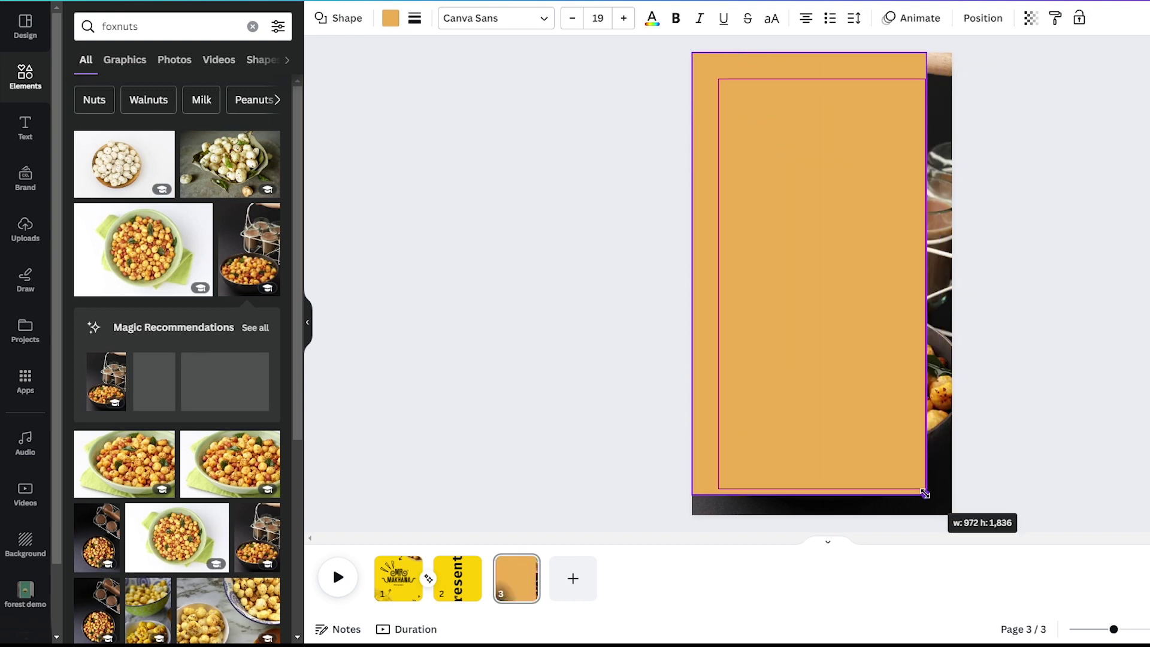
{"action": "left_click", "coordinate": [390, 19]}
{"action": "left_click", "coordinate": [157, 103]}
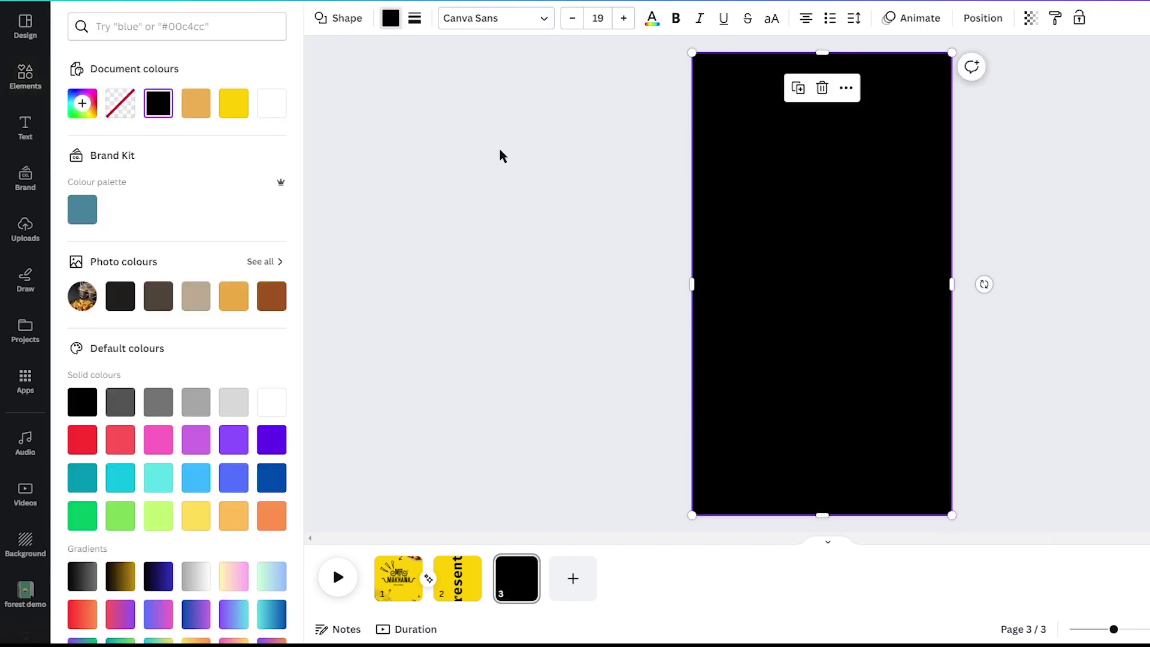
{"action": "left_click", "coordinate": [1030, 18]}
{"action": "left_click_drag", "start_coordinate": [989, 75], "coordinate": [950, 75]}
Paste the orange 'Tasty and healthy' heading onto the darkened photo.
{"action": "left_click", "coordinate": [870, 311]}
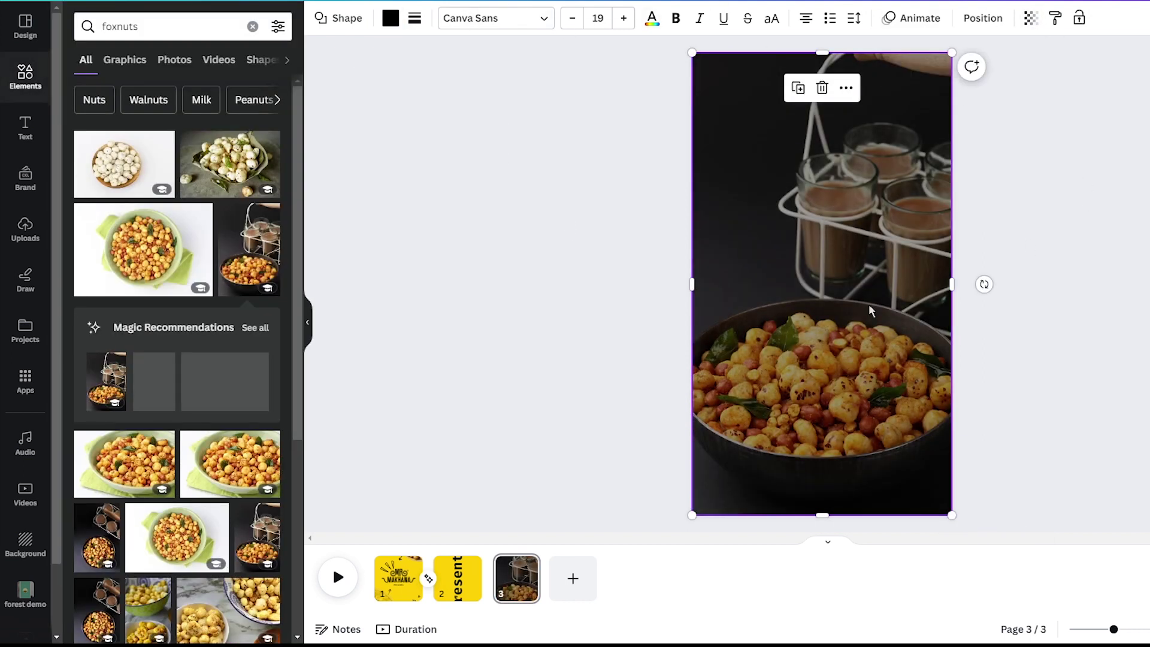
{"action": "left_click", "coordinate": [653, 331]}
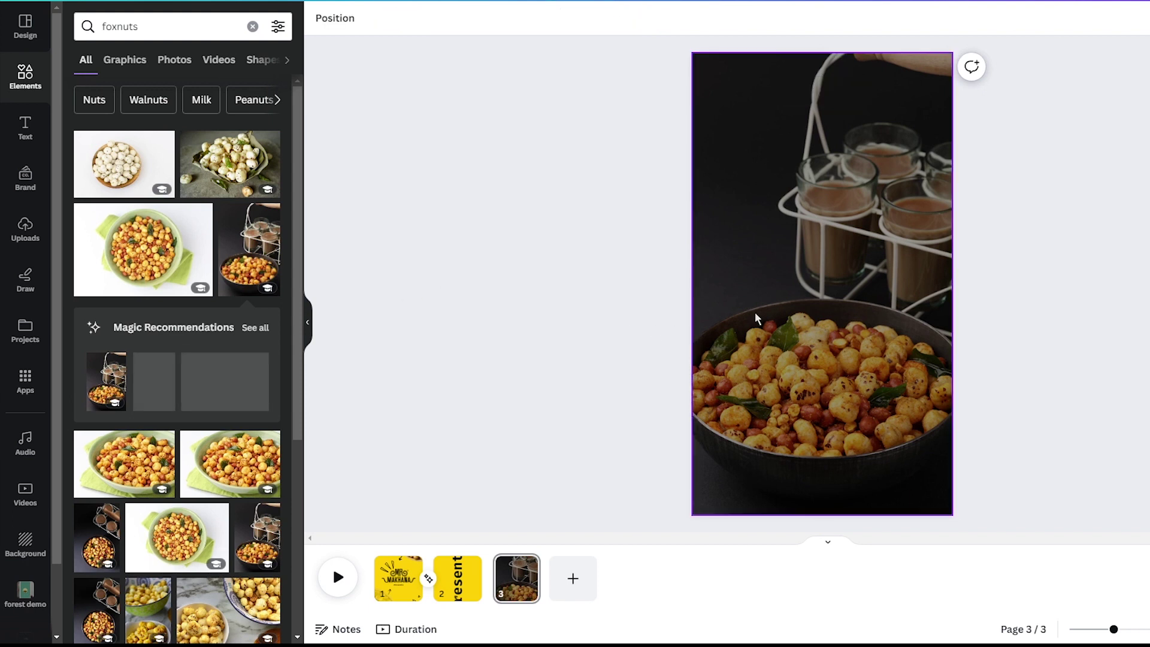
{"action": "key", "text": "ctrl+v"}
{"action": "left_click", "coordinate": [1056, 299]}
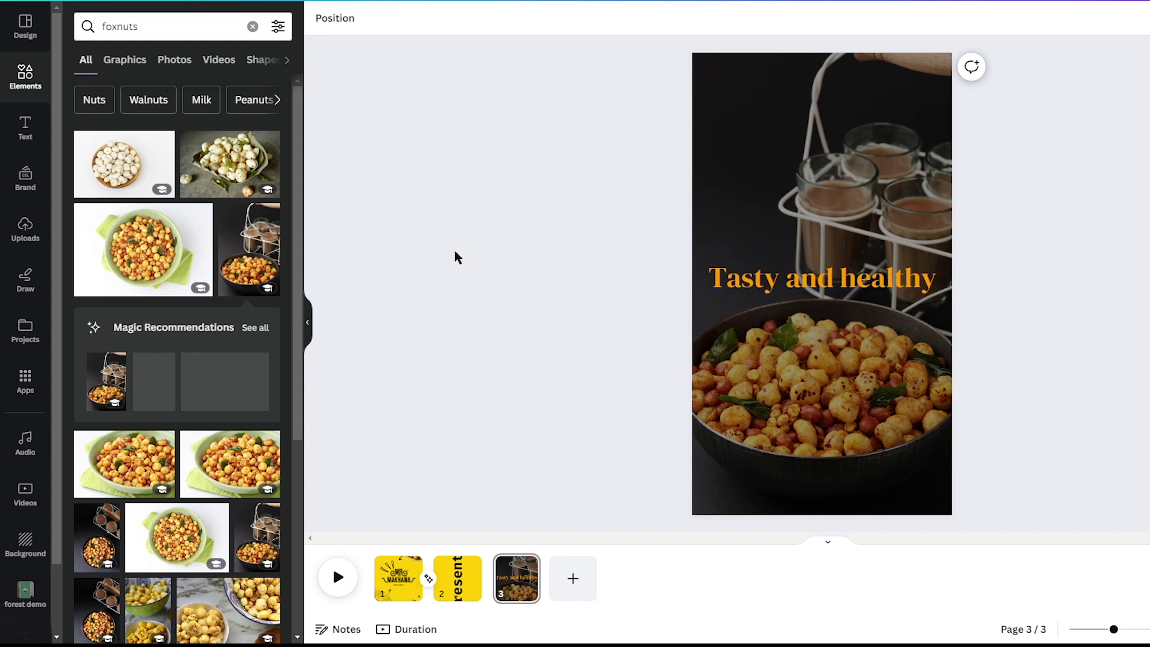
Add a blank fourth page and colour it yellow.
{"action": "left_click", "coordinate": [573, 579]}
{"action": "left_click", "coordinate": [324, 7]}
{"action": "left_click", "coordinate": [197, 94]}
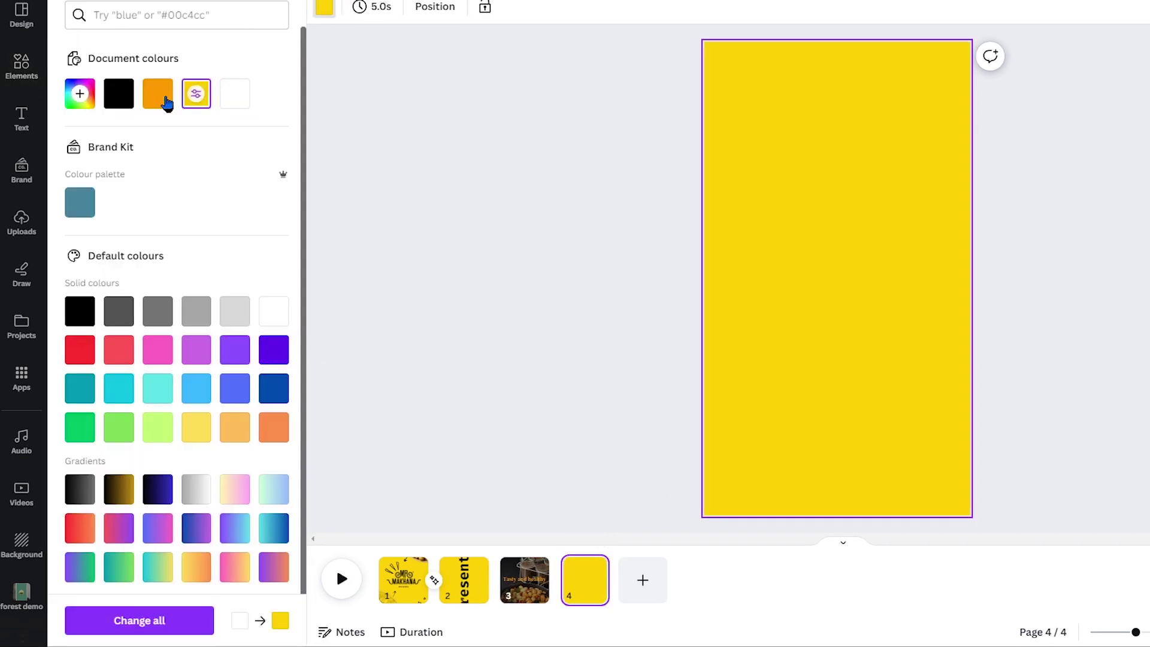
{"action": "left_click", "coordinate": [22, 64]}
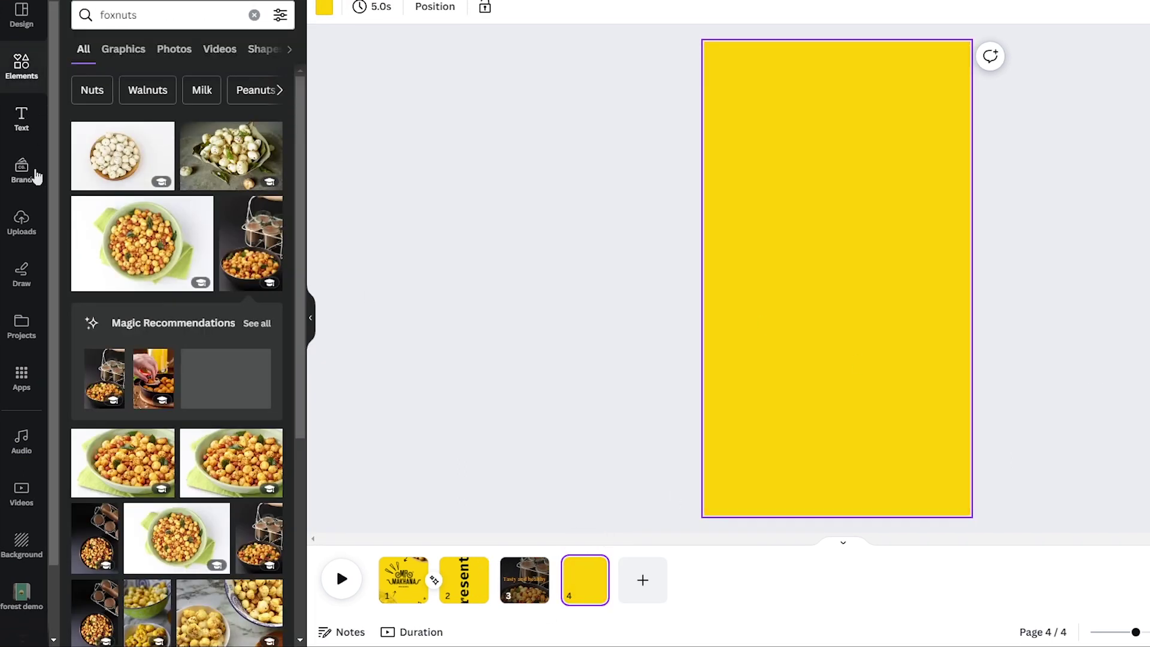
Insert the uploaded packet image, remove its background with BG Remover, and duplicate it.
{"action": "left_click", "coordinate": [22, 223]}
{"action": "left_click", "coordinate": [101, 401]}
{"action": "left_click", "coordinate": [745, 314]}
{"action": "left_click", "coordinate": [836, 243]}
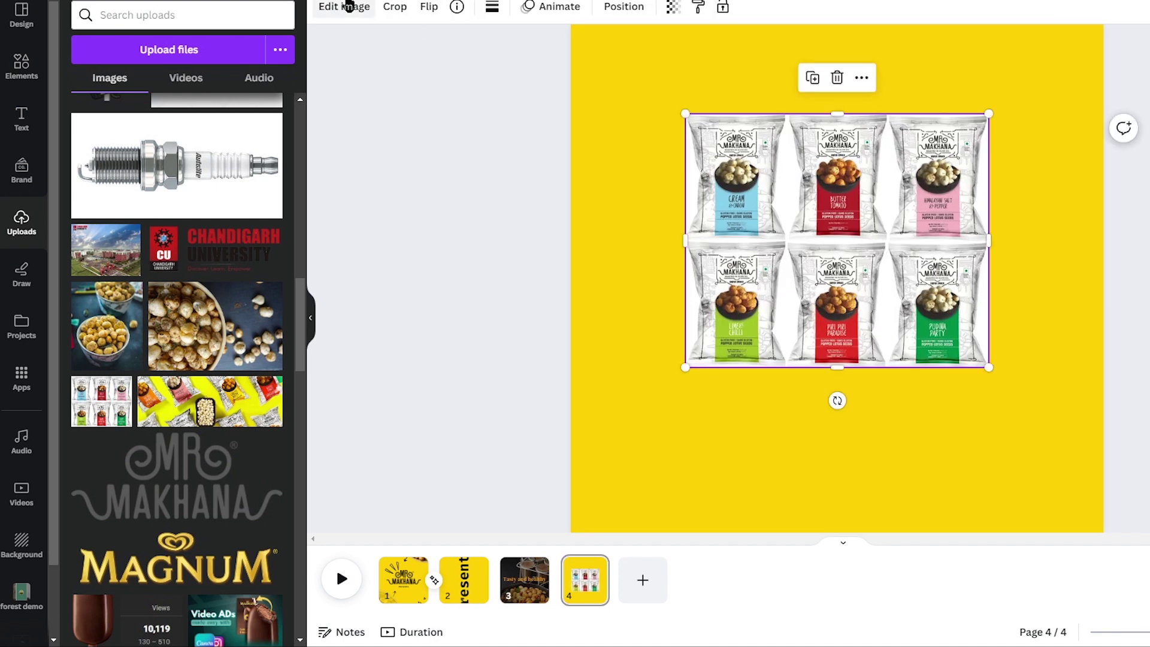
{"action": "left_click", "coordinate": [348, 6]}
{"action": "left_click", "coordinate": [160, 440]}
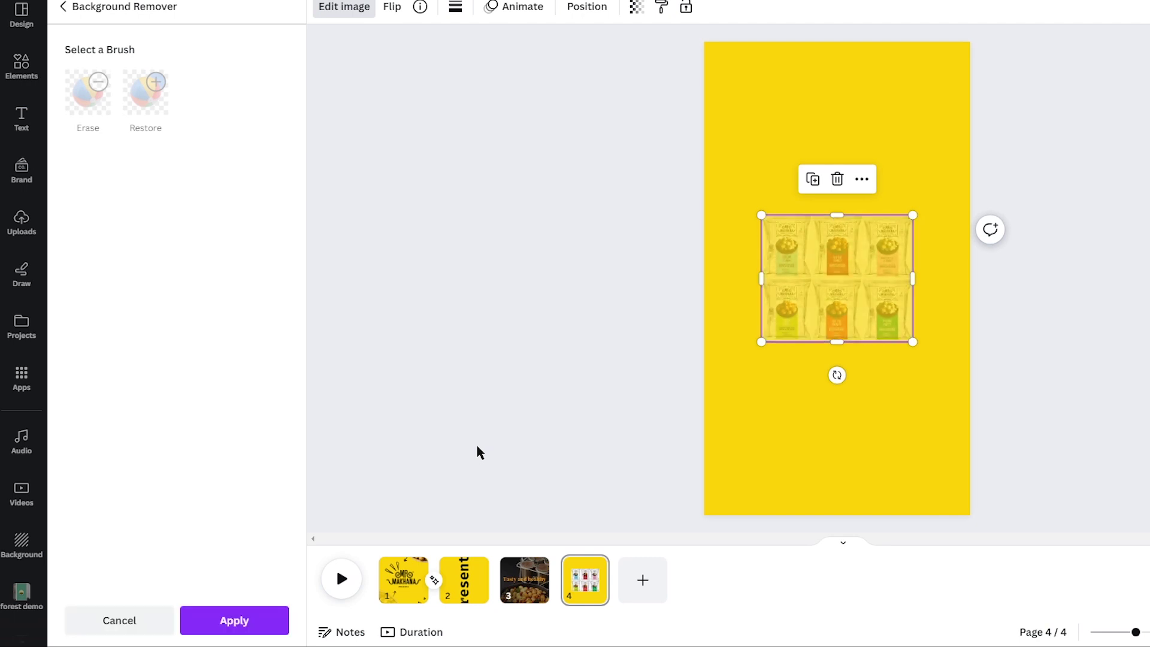
{"action": "left_click", "coordinate": [235, 619]}
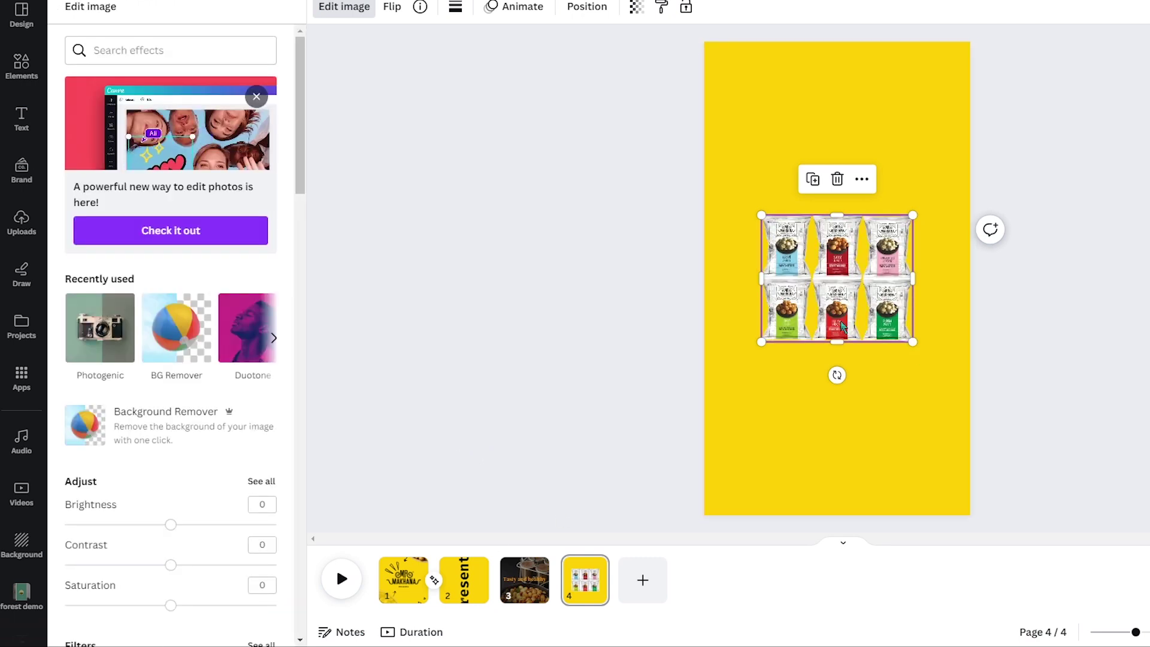
{"action": "left_click", "coordinate": [812, 179]}
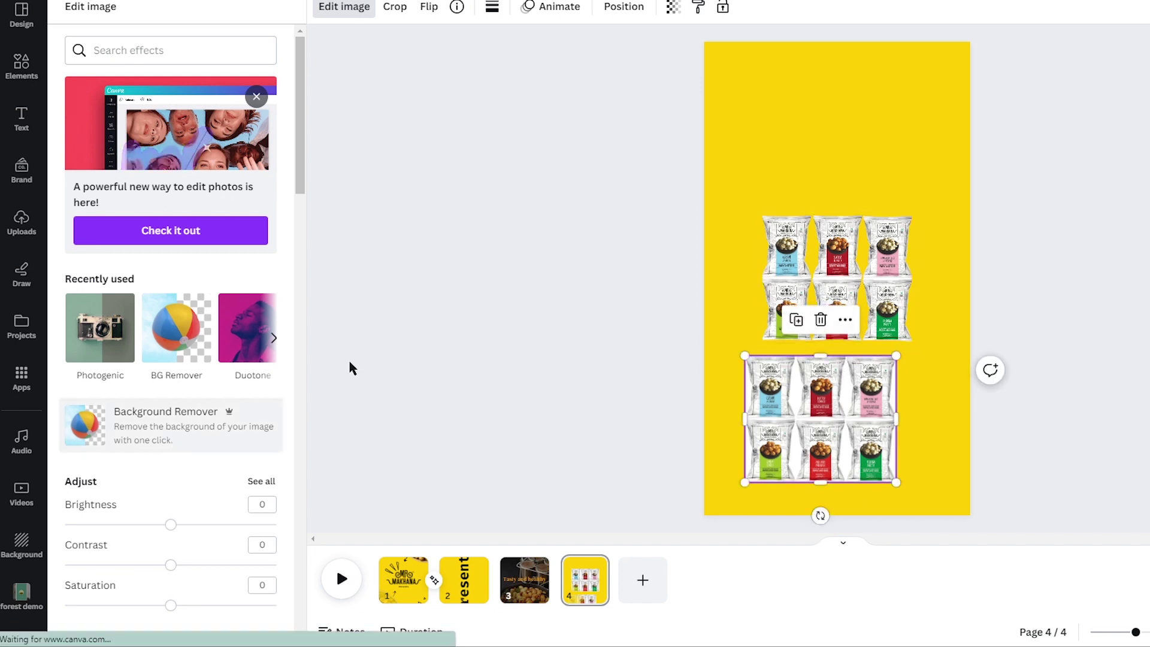
Crop the packet image to a single row and place two enlarged strips at the top.
{"action": "mouse_move", "coordinate": [837, 332]}
{"action": "left_mouse_down"}
{"action": "mouse_move", "coordinate": [839, 278]}
{"action": "mouse_move", "coordinate": [893, 70]}
{"action": "left_mouse_up"}
{"action": "left_click_drag", "start_coordinate": [817, 103], "coordinate": [763, 129]}
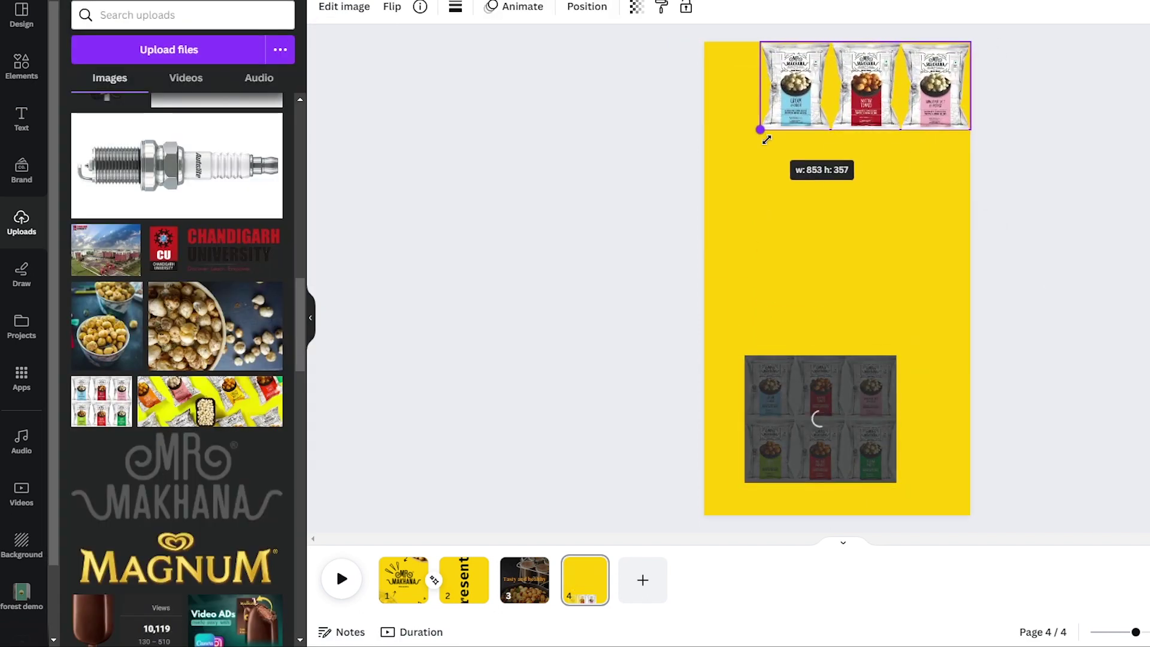
{"action": "mouse_move", "coordinate": [912, 94]}
{"action": "left_mouse_down"}
{"action": "mouse_move", "coordinate": [934, 96]}
{"action": "mouse_move", "coordinate": [743, 95]}
{"action": "mouse_move", "coordinate": [1053, 187]}
{"action": "mouse_move", "coordinate": [1037, 189]}
{"action": "left_mouse_up"}
{"action": "left_click_drag", "start_coordinate": [935, 176], "coordinate": [722, 182]}
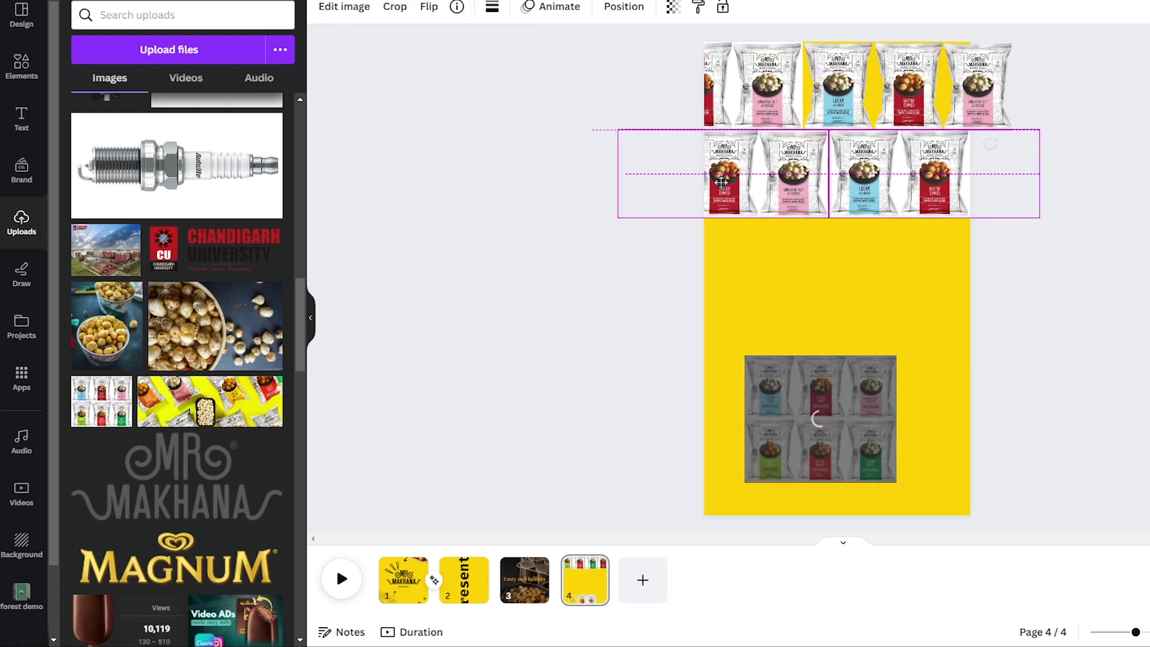
{"action": "left_click", "coordinate": [1113, 413]}
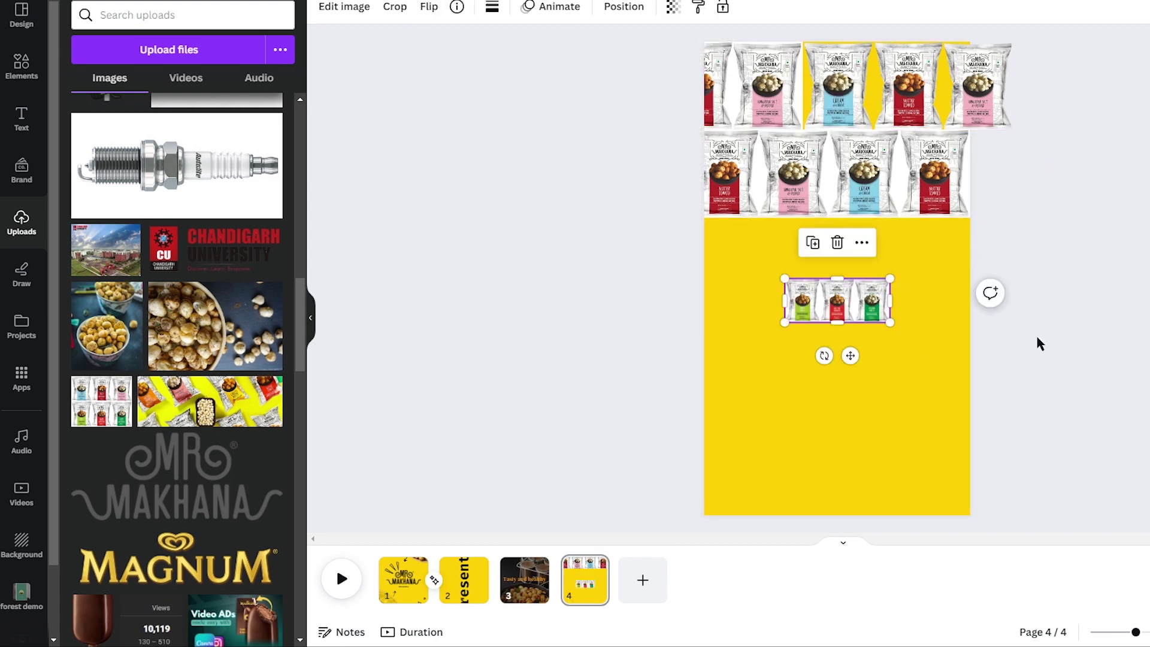
Stretch the bottom packet row, swap the second row for its copy, and stagger rows left.
{"action": "left_click_drag", "start_coordinate": [846, 452], "coordinate": [968, 390]}
{"action": "left_click_drag", "start_coordinate": [869, 372], "coordinate": [821, 460]}
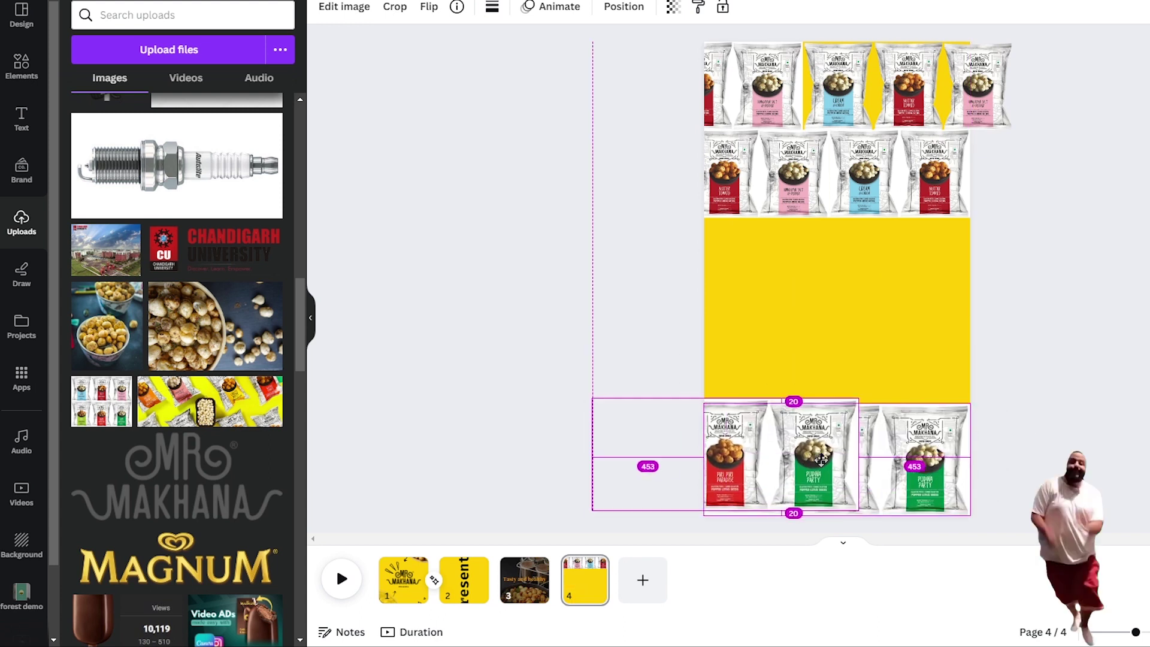
{"action": "left_click", "coordinate": [767, 187]}
{"action": "key", "text": "Delete"}
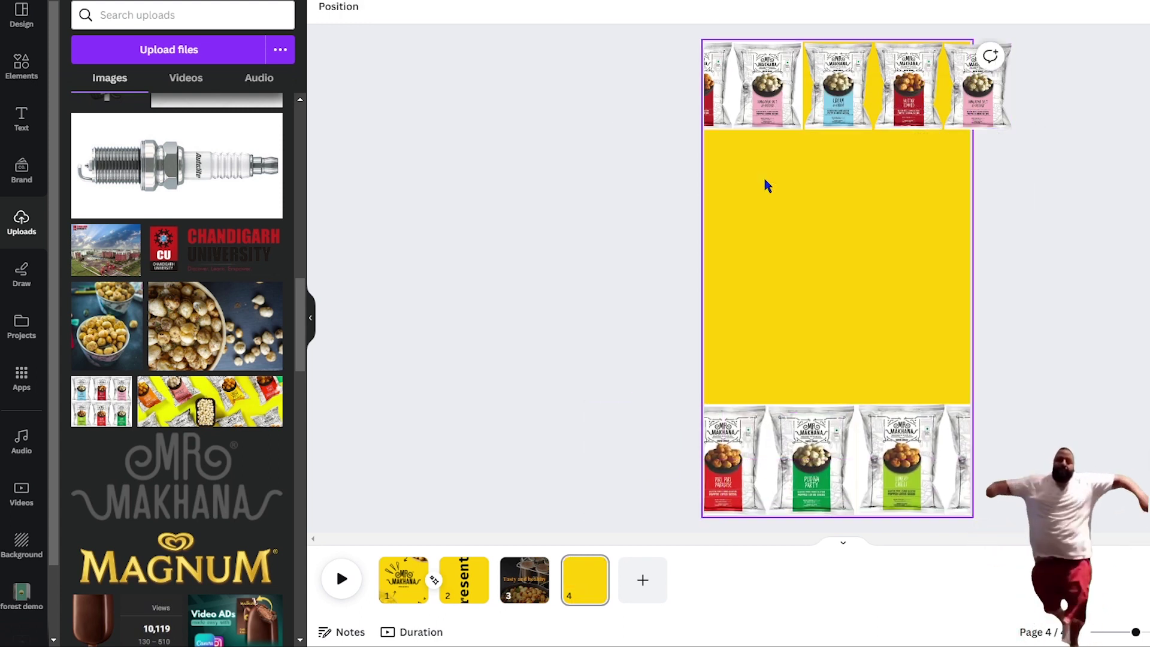
{"action": "key", "text": "Delete"}
{"action": "left_click", "coordinate": [899, 459]}
{"action": "mouse_move", "coordinate": [920, 449]}
{"action": "left_mouse_down"}
{"action": "mouse_move", "coordinate": [921, 339]}
{"action": "mouse_move", "coordinate": [826, 364]}
{"action": "mouse_move", "coordinate": [1139, 356]}
{"action": "left_mouse_up"}
{"action": "mouse_move", "coordinate": [930, 327]}
{"action": "left_mouse_down"}
{"action": "mouse_move", "coordinate": [694, 326]}
{"action": "mouse_move", "coordinate": [846, 326]}
{"action": "left_mouse_up"}
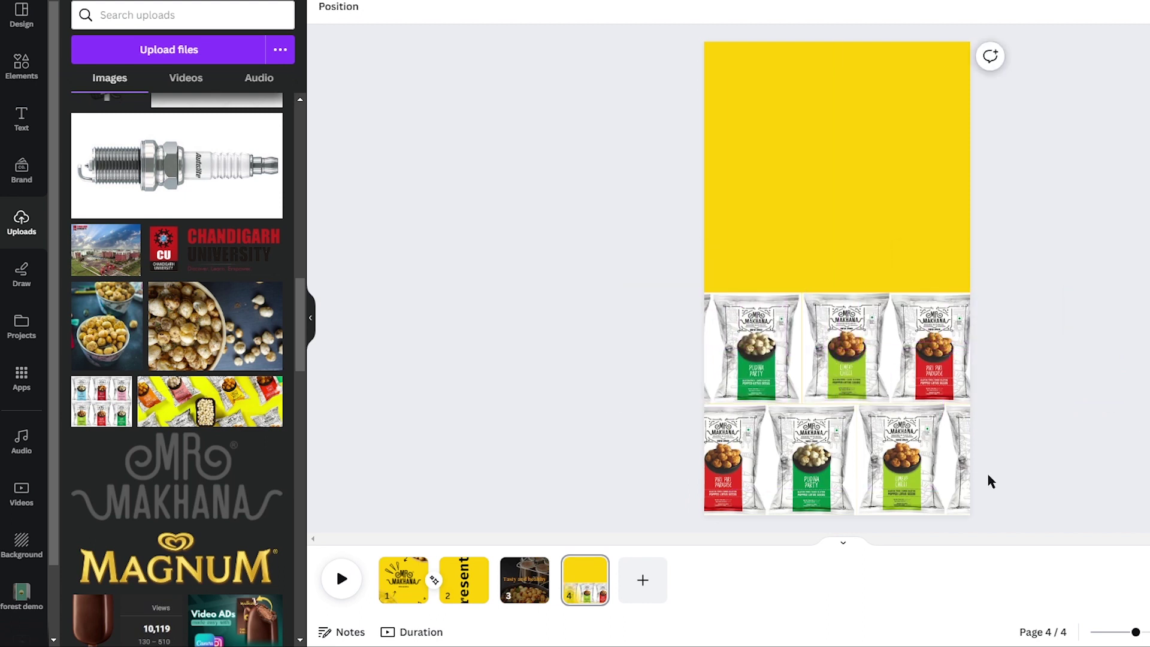
{"action": "left_click_drag", "start_coordinate": [989, 482], "coordinate": [814, 482]}
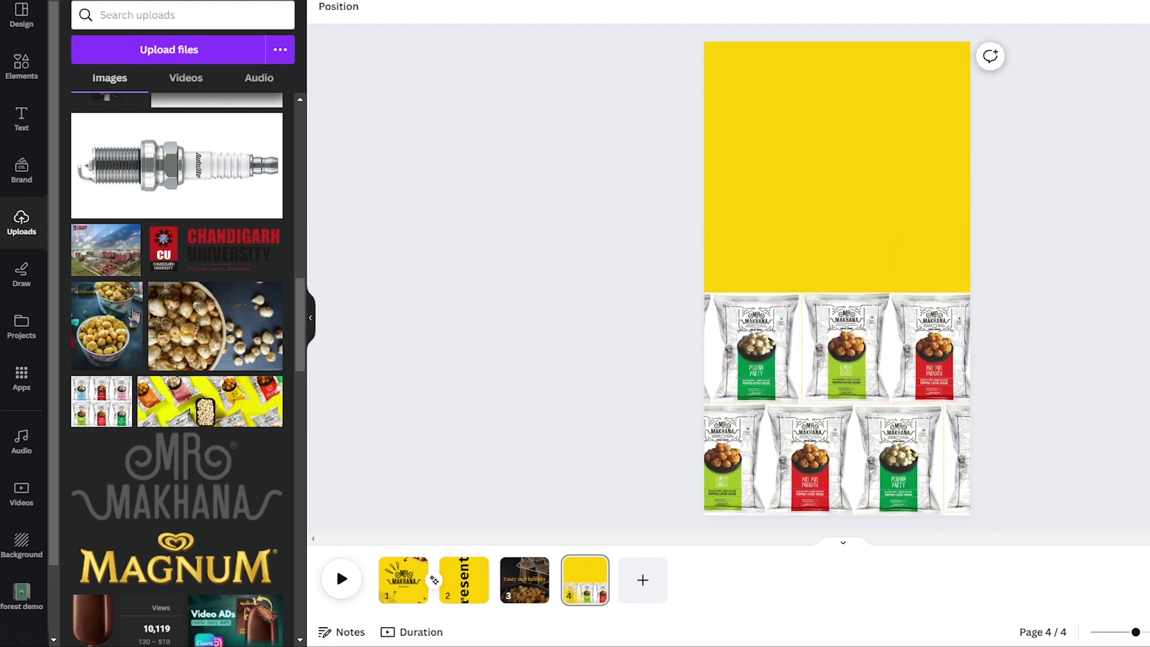
Add another page-wide packet grid at the top and a copied row beneath it.
{"action": "left_click_drag", "start_coordinate": [101, 401], "coordinate": [842, 337]}
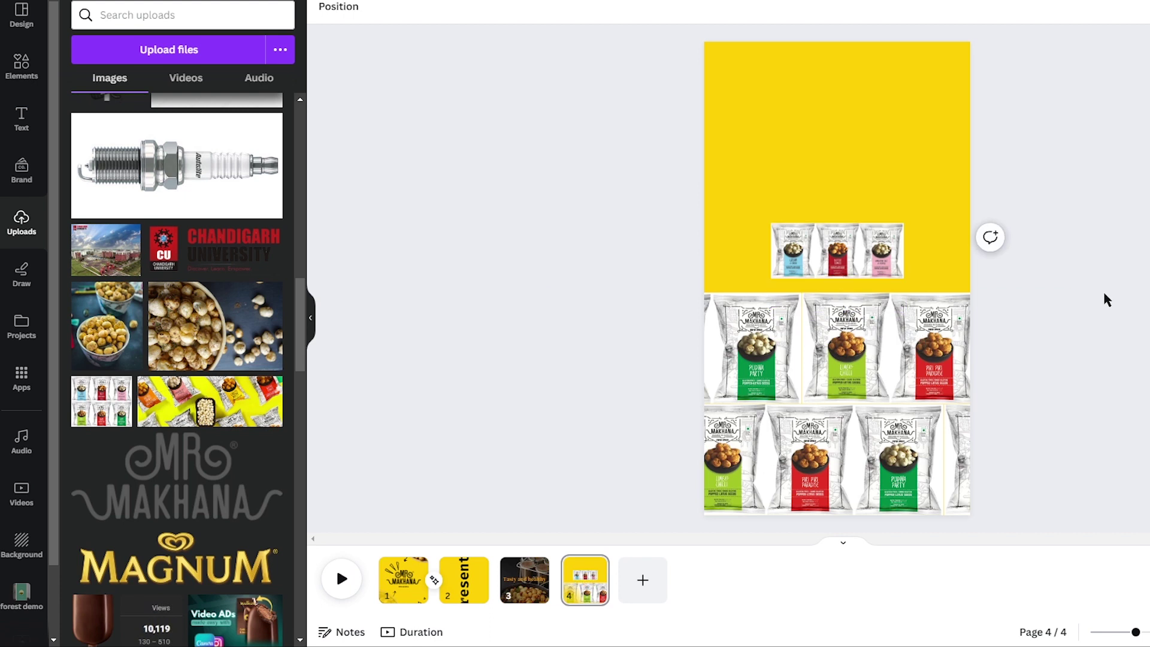
{"action": "left_click_drag", "start_coordinate": [836, 250], "coordinate": [903, 71]}
{"action": "left_click_drag", "start_coordinate": [837, 97], "coordinate": [704, 154]}
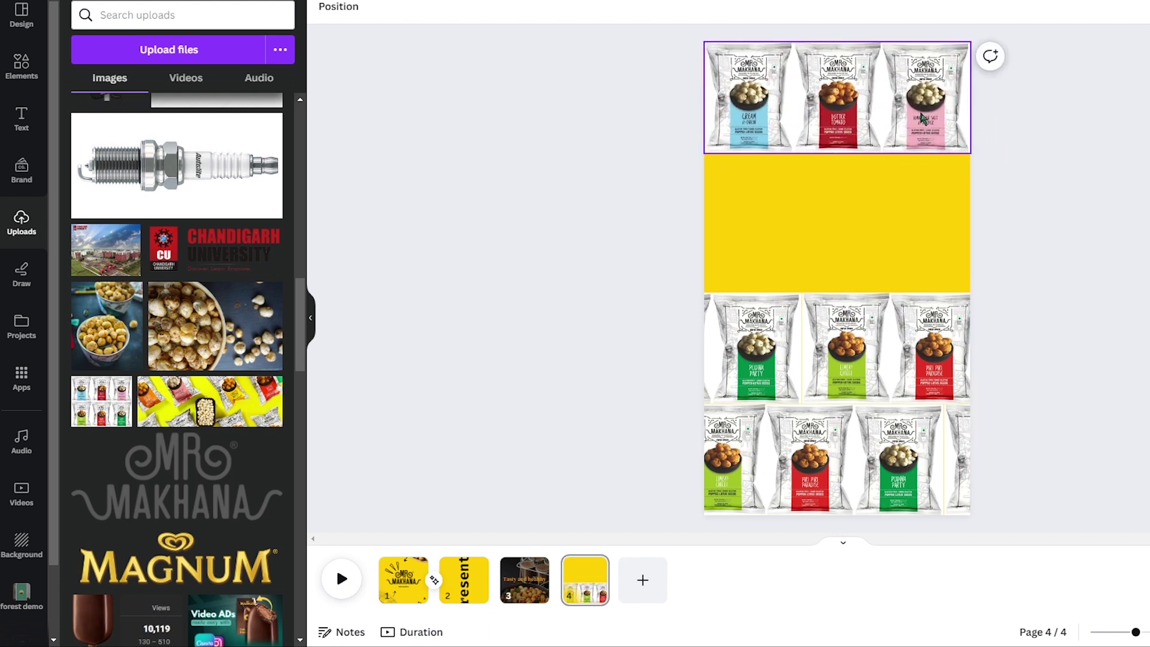
{"action": "left_click_drag", "start_coordinate": [924, 117], "coordinate": [800, 218]}
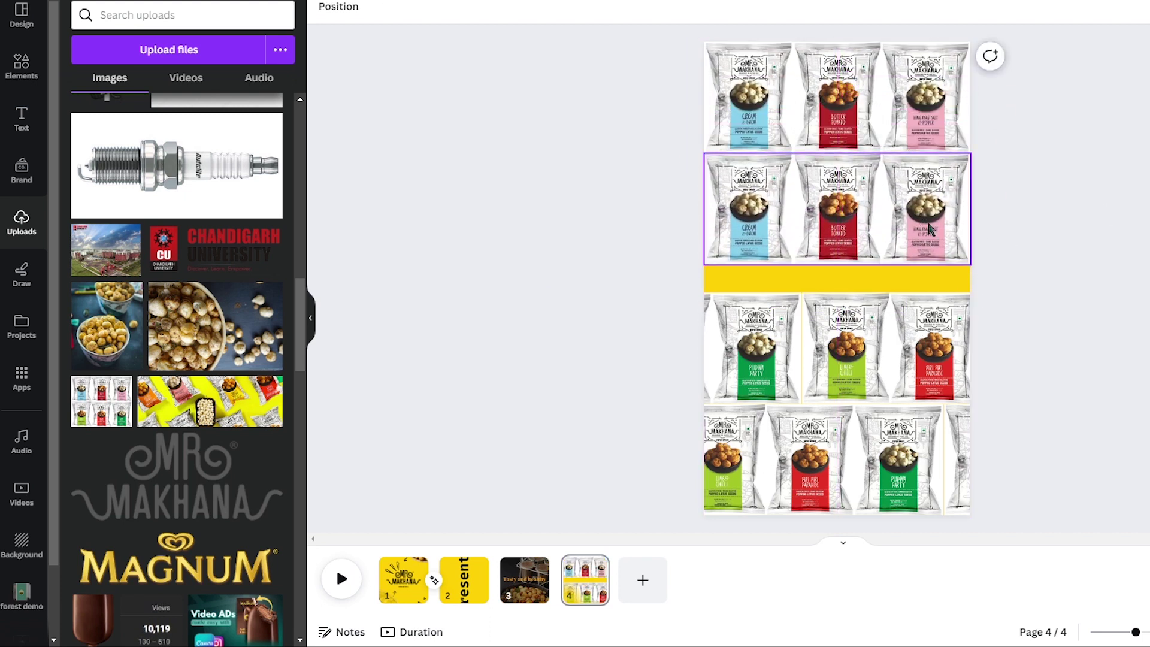
{"action": "left_click_drag", "start_coordinate": [800, 218], "coordinate": [1035, 213]}
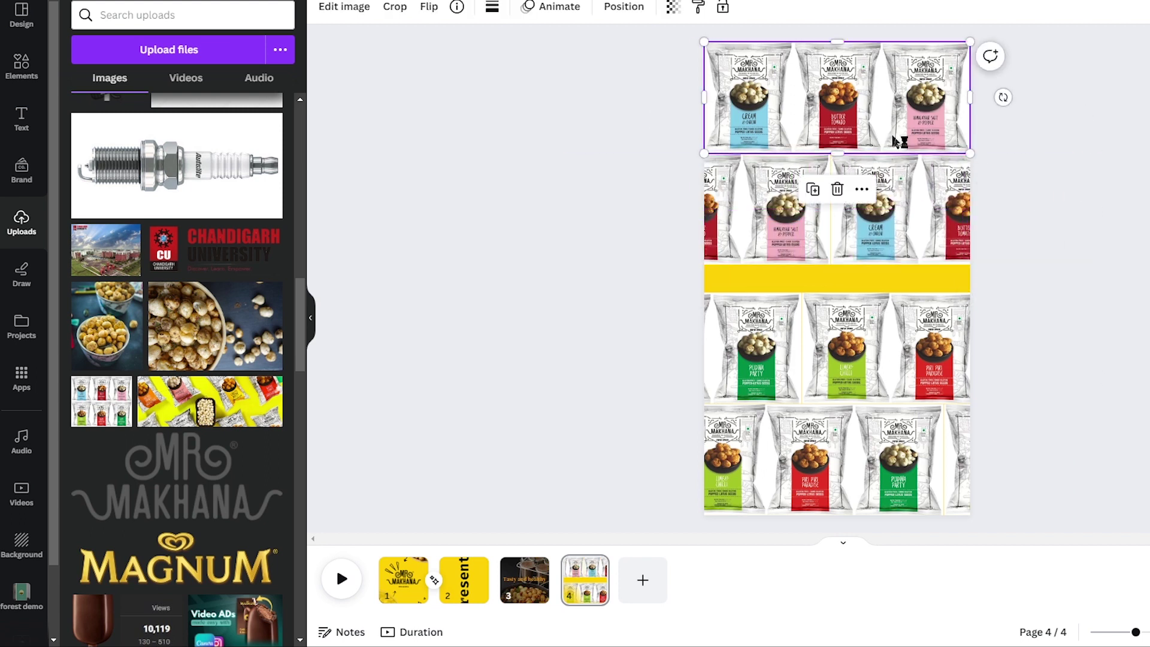
{"action": "mouse_move", "coordinate": [899, 142]}
{"action": "left_mouse_down"}
{"action": "mouse_move", "coordinate": [859, 105]}
{"action": "mouse_move", "coordinate": [1099, 194]}
{"action": "left_mouse_up"}
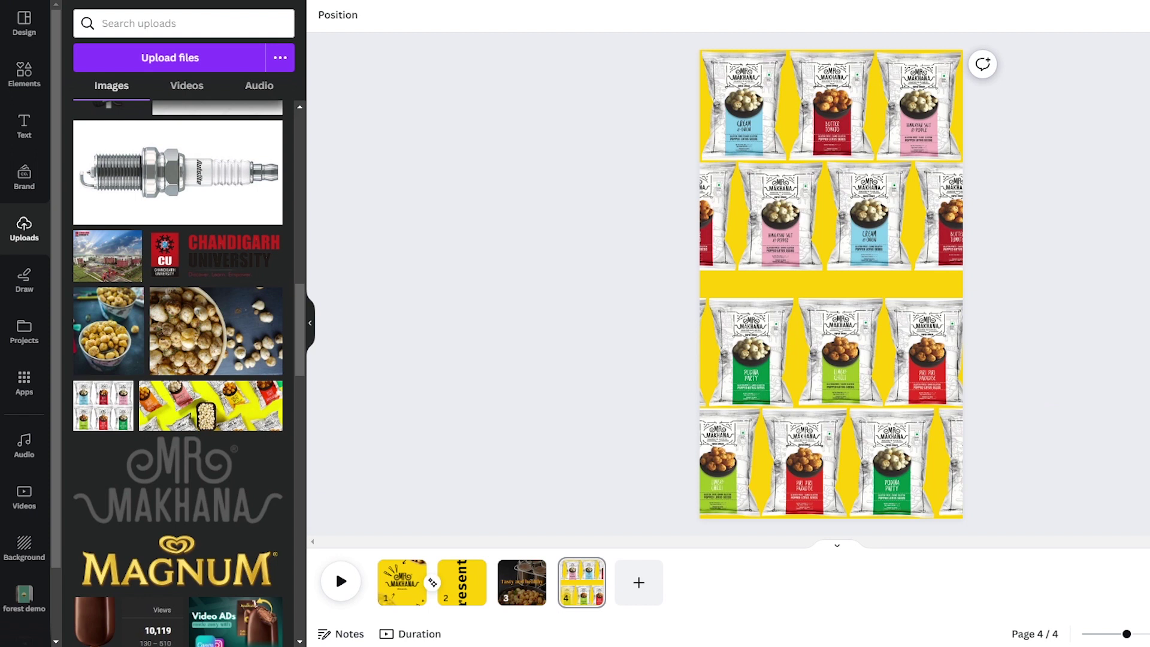
Add page-wide MAKHANA text in TC October with a yellow-tinted drop shadow.
{"action": "key", "text": "t"}
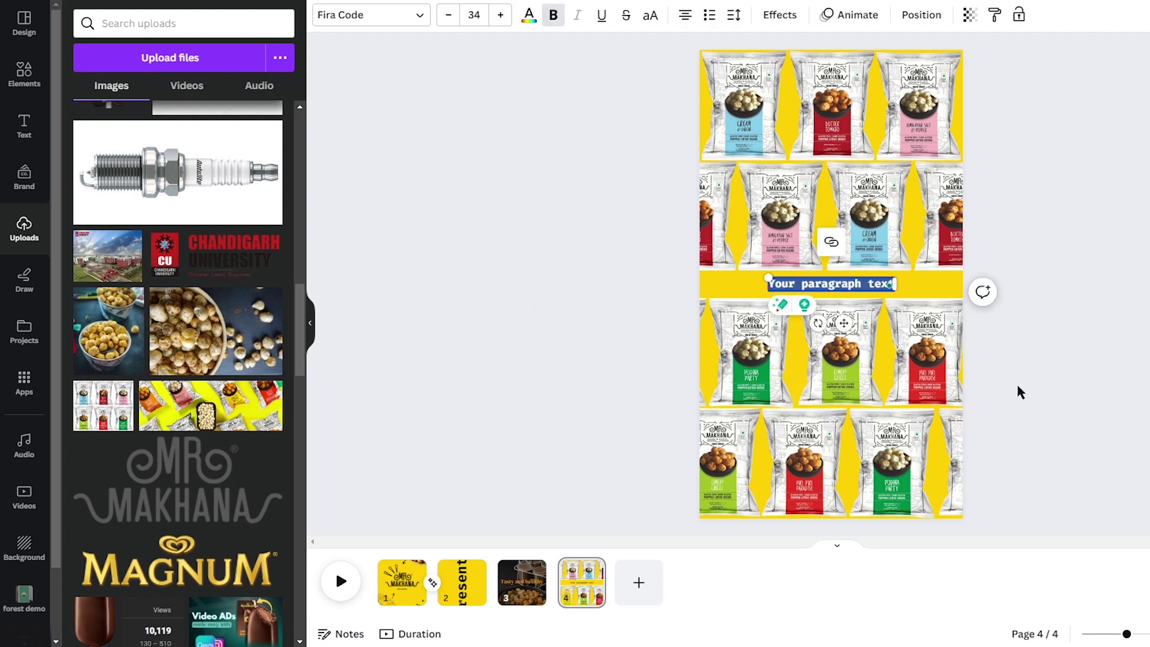
{"action": "type", "text": "MAKHANA"}
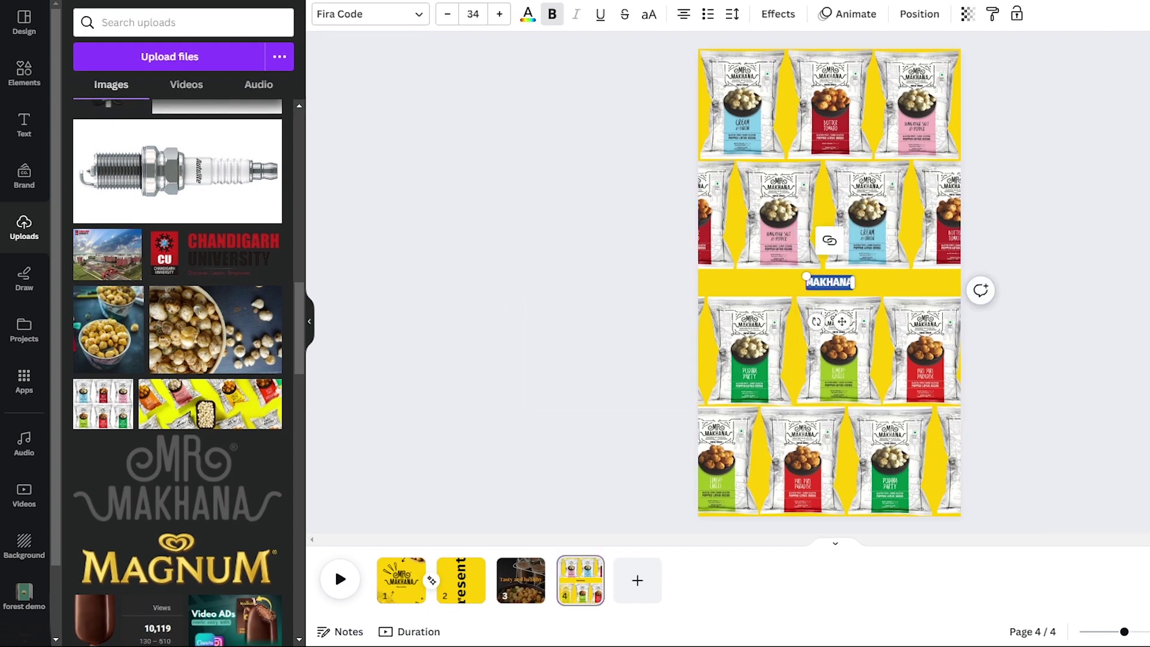
{"action": "left_click", "coordinate": [368, 14]}
{"action": "type", "text": "T"}
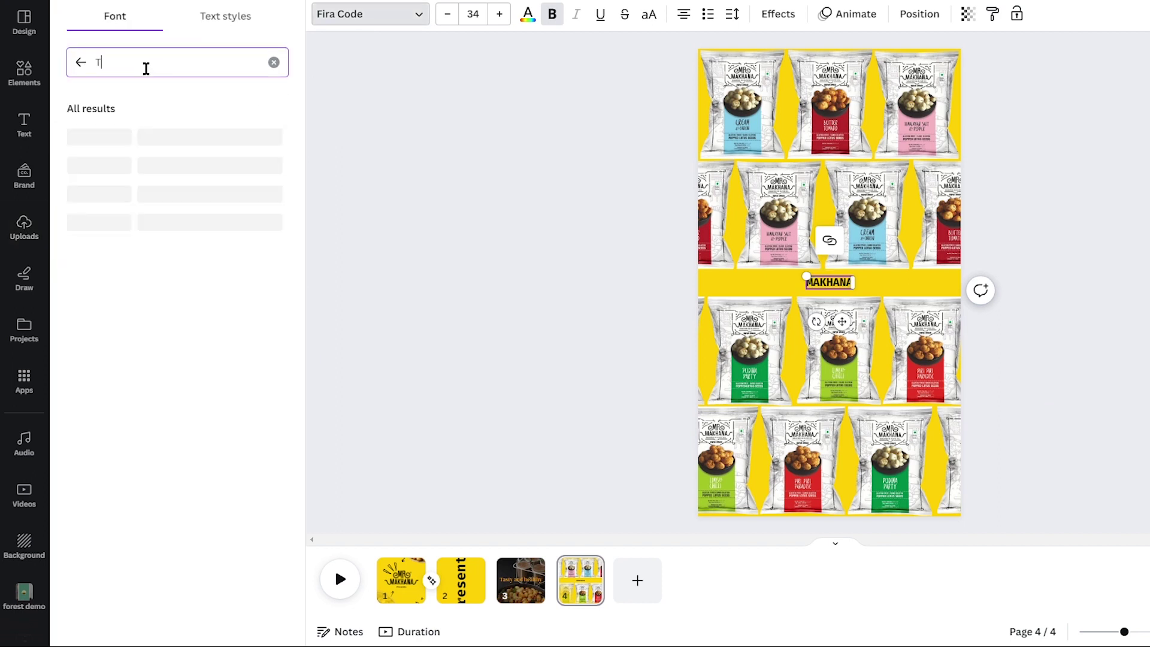
{"action": "type", "text": "C"}
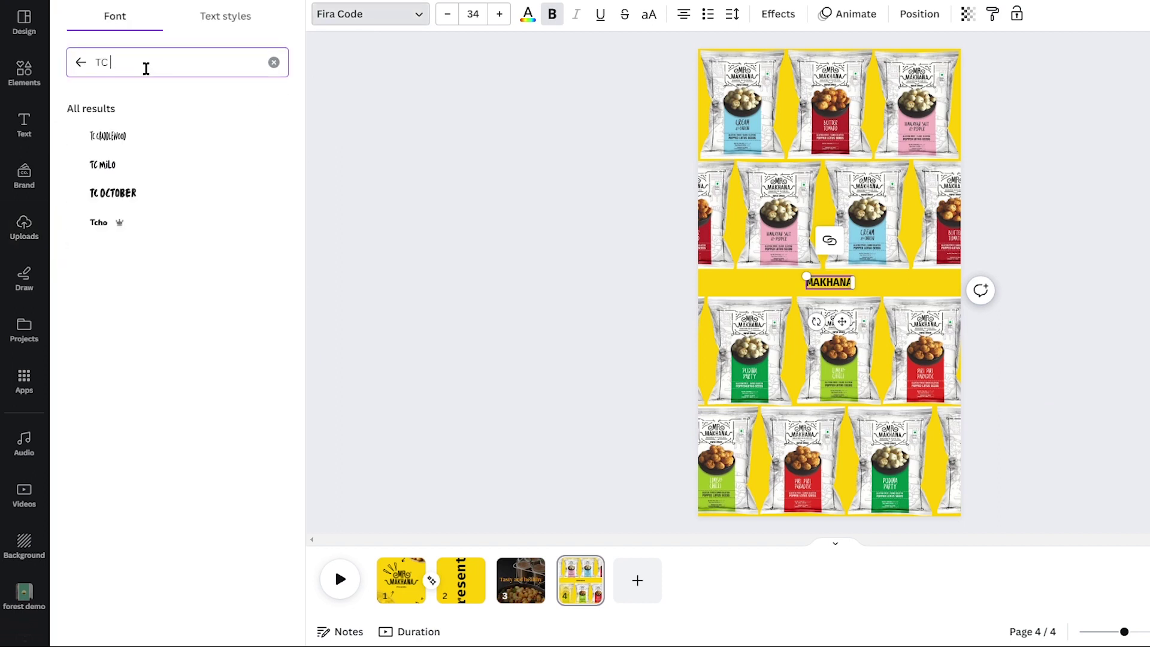
{"action": "left_click", "coordinate": [157, 194]}
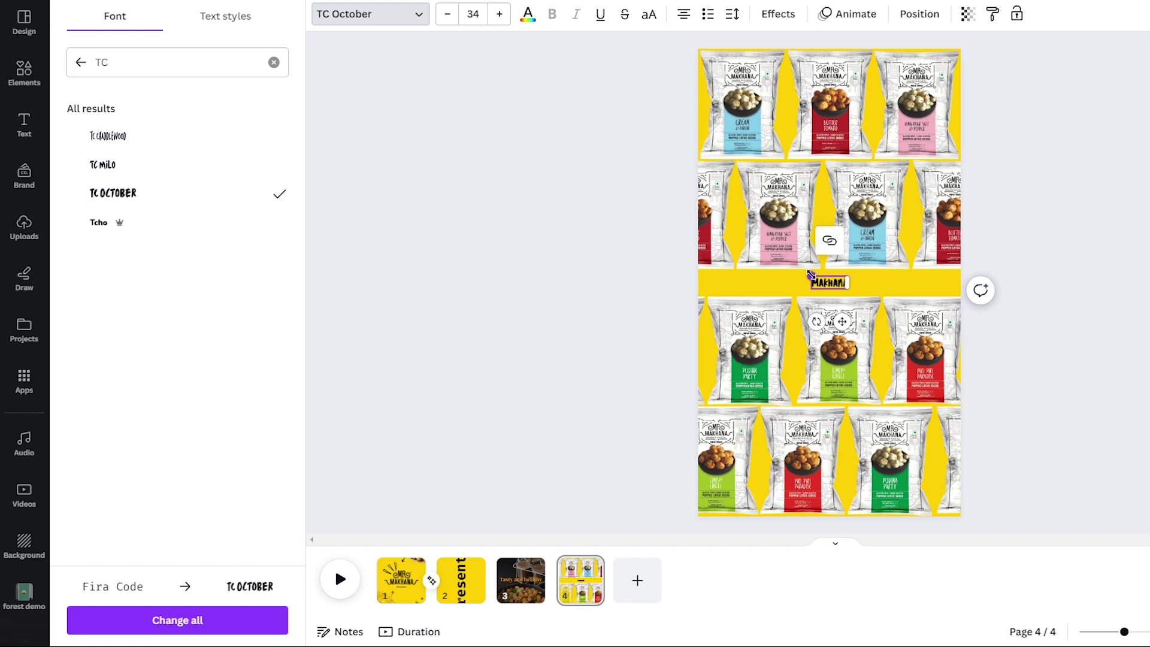
{"action": "left_click_drag", "start_coordinate": [810, 275], "coordinate": [691, 251]}
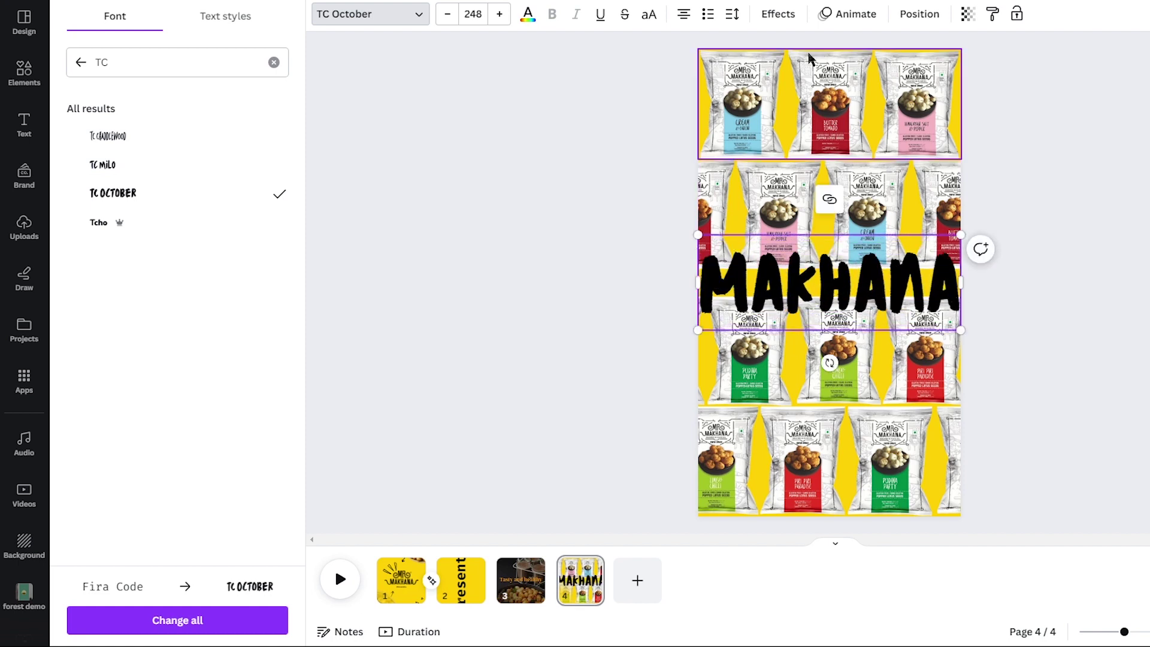
{"action": "left_click", "coordinate": [775, 16]}
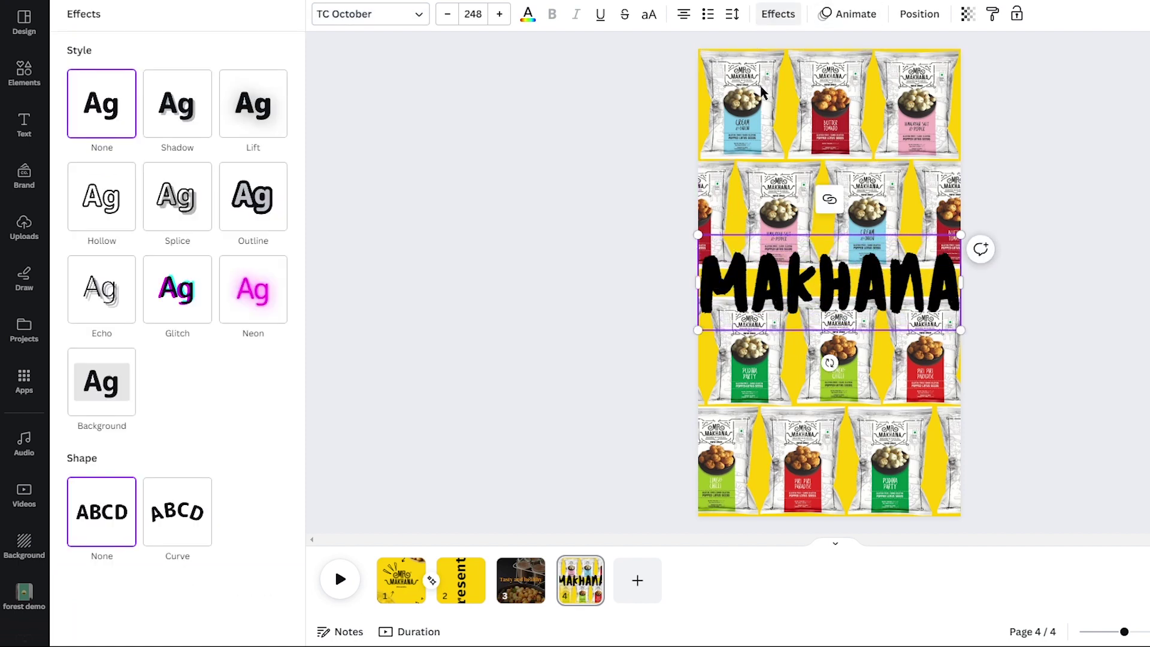
{"action": "left_click", "coordinate": [192, 150]}
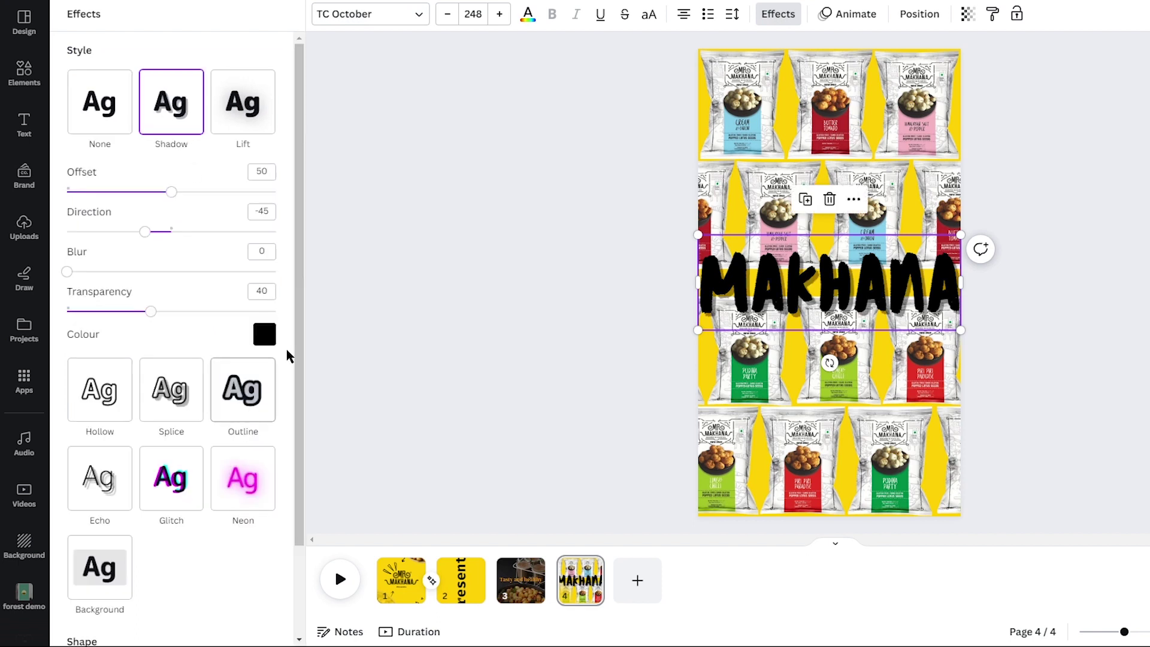
{"action": "left_click", "coordinate": [265, 336]}
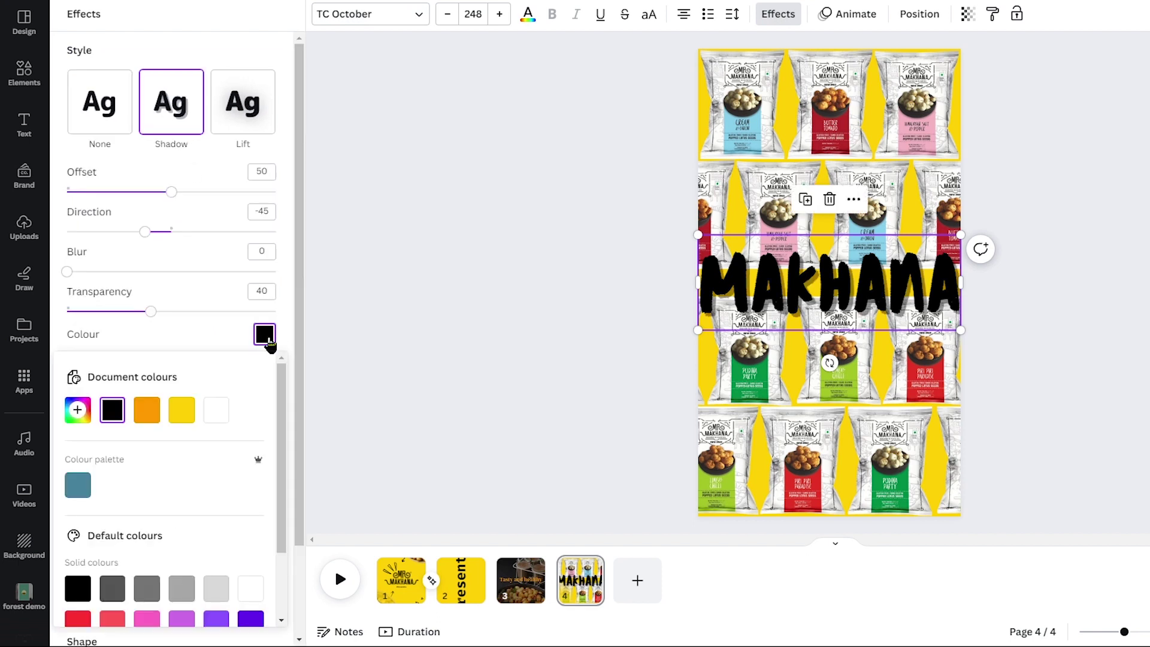
Duplicate page 4 and push all four packet rows mostly off the left and right edges.
{"action": "left_click", "coordinate": [422, 401]}
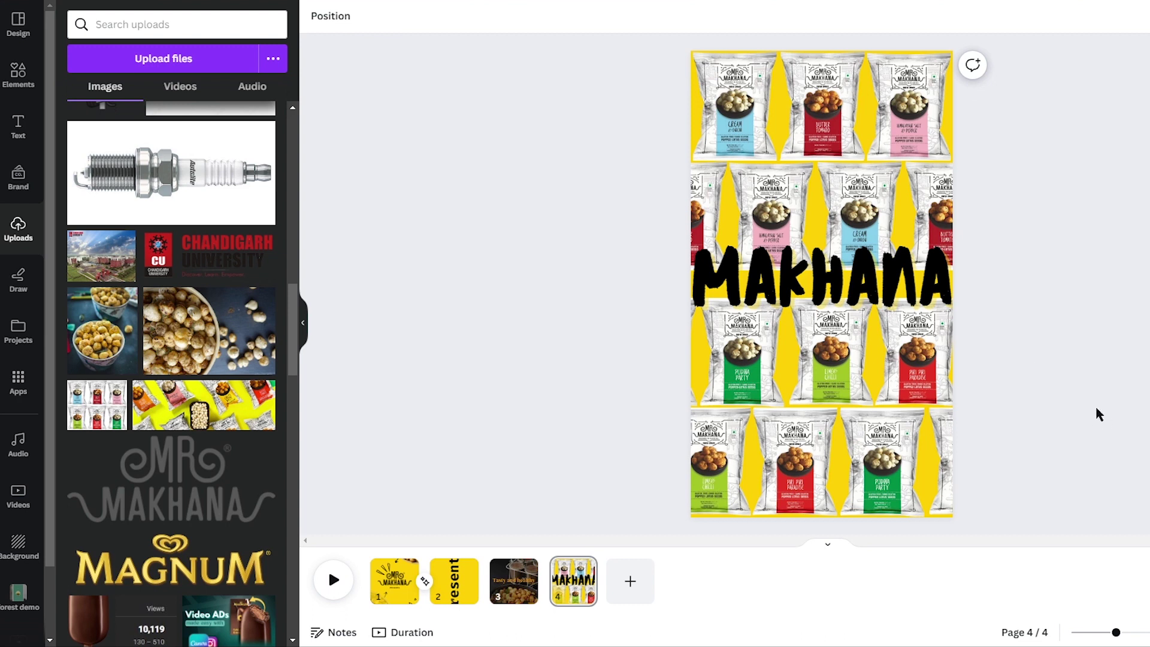
{"action": "right_click", "coordinate": [592, 579]}
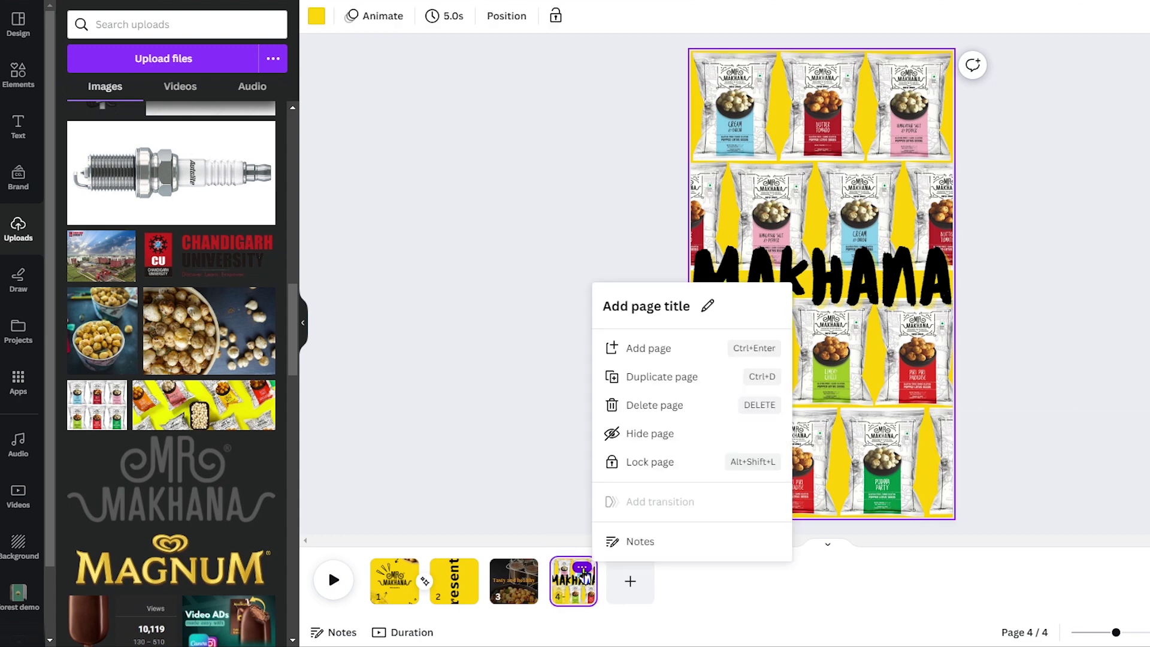
{"action": "left_click", "coordinate": [688, 386]}
{"action": "left_click_drag", "start_coordinate": [848, 364], "coordinate": [645, 363]}
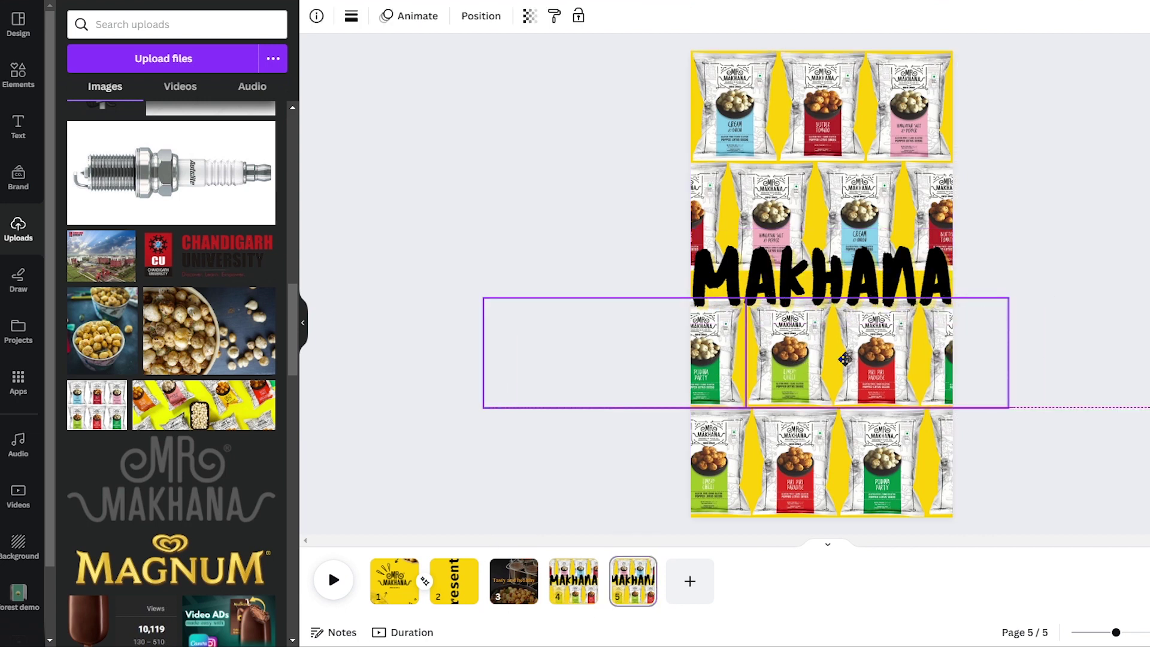
{"action": "left_click", "coordinate": [917, 493]}
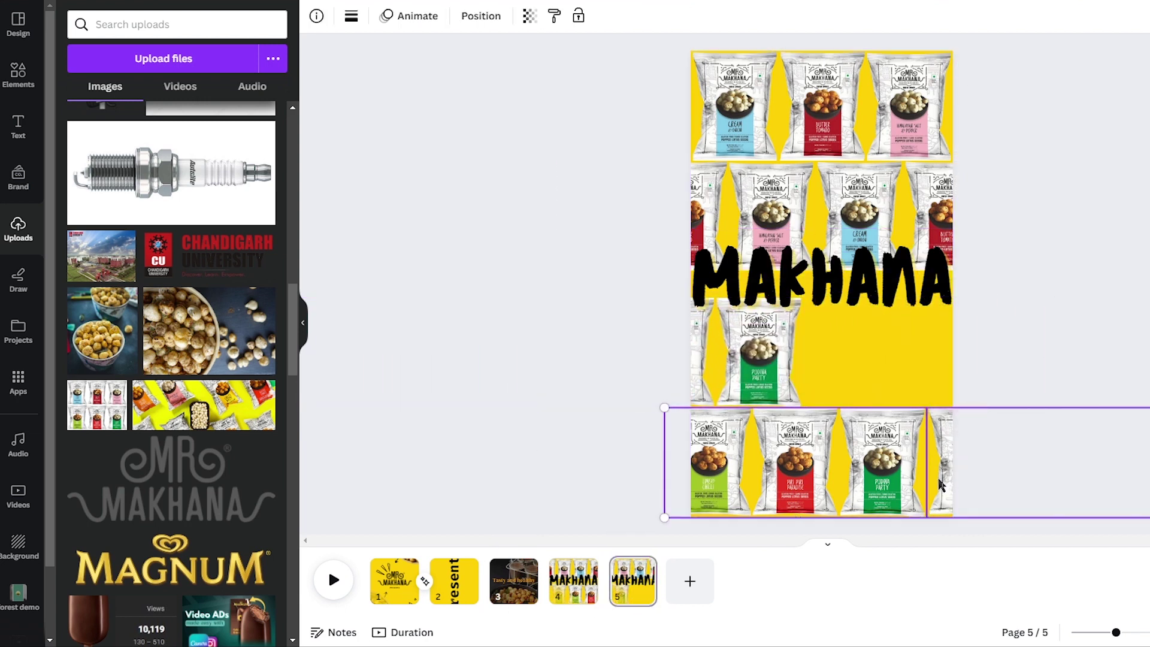
{"action": "left_click_drag", "start_coordinate": [802, 488], "coordinate": [1025, 476]}
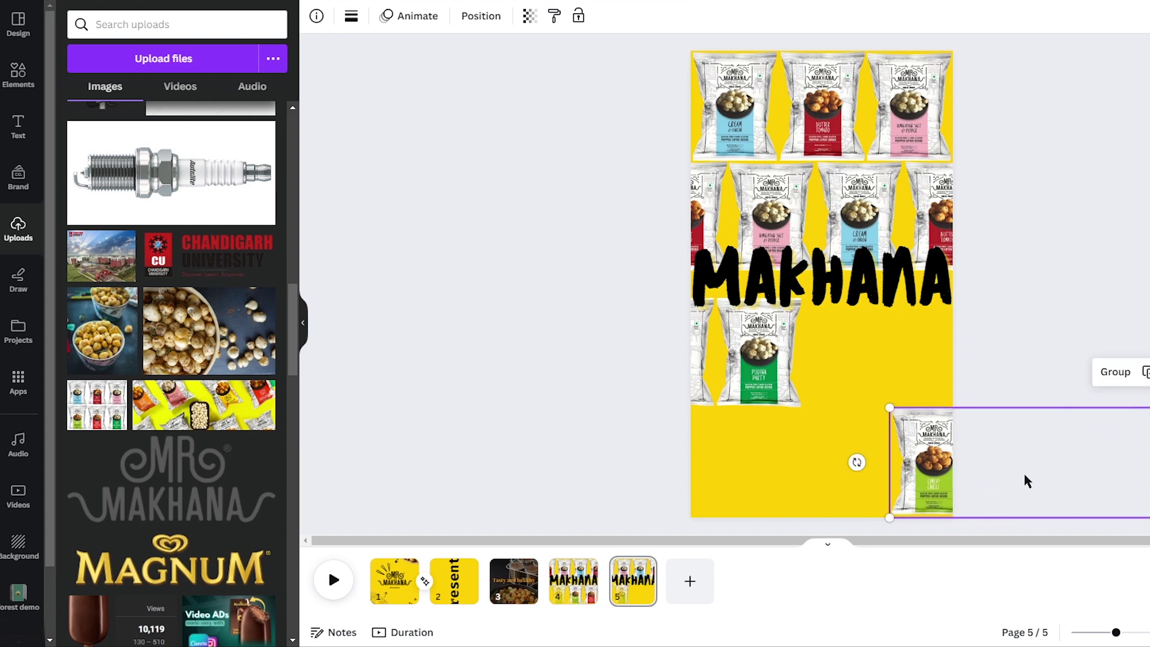
{"action": "left_click", "coordinate": [834, 196]}
{"action": "left_click_drag", "start_coordinate": [1004, 188], "coordinate": [1147, 189]}
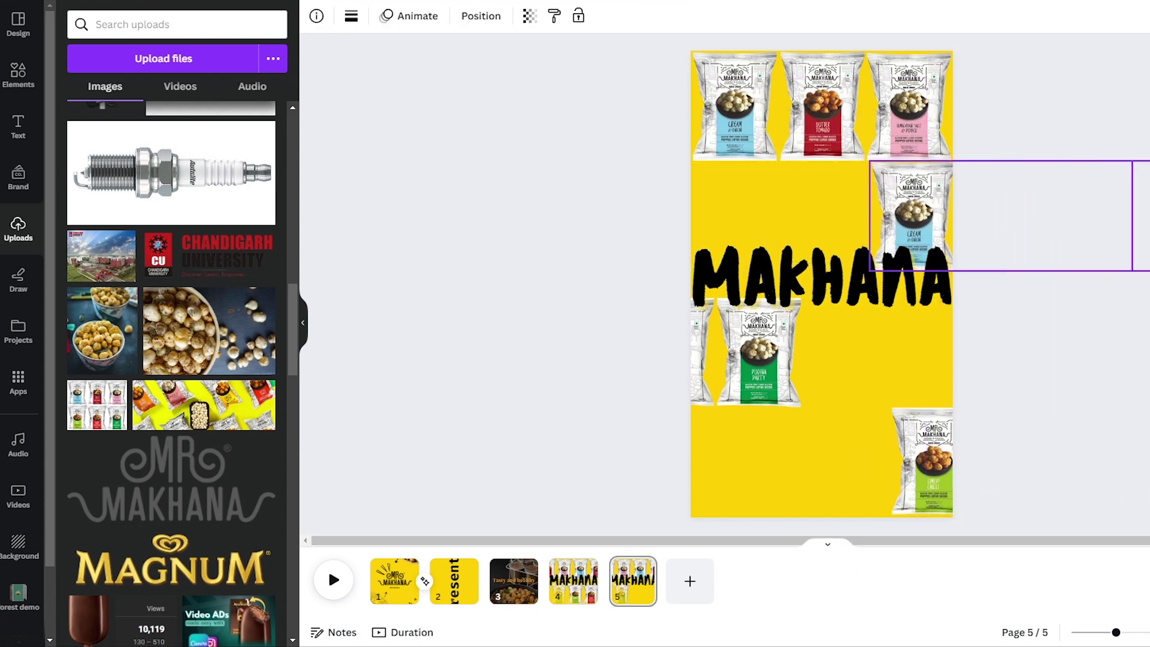
{"action": "left_click", "coordinate": [869, 100]}
{"action": "left_click_drag", "start_coordinate": [891, 121], "coordinate": [714, 117]}
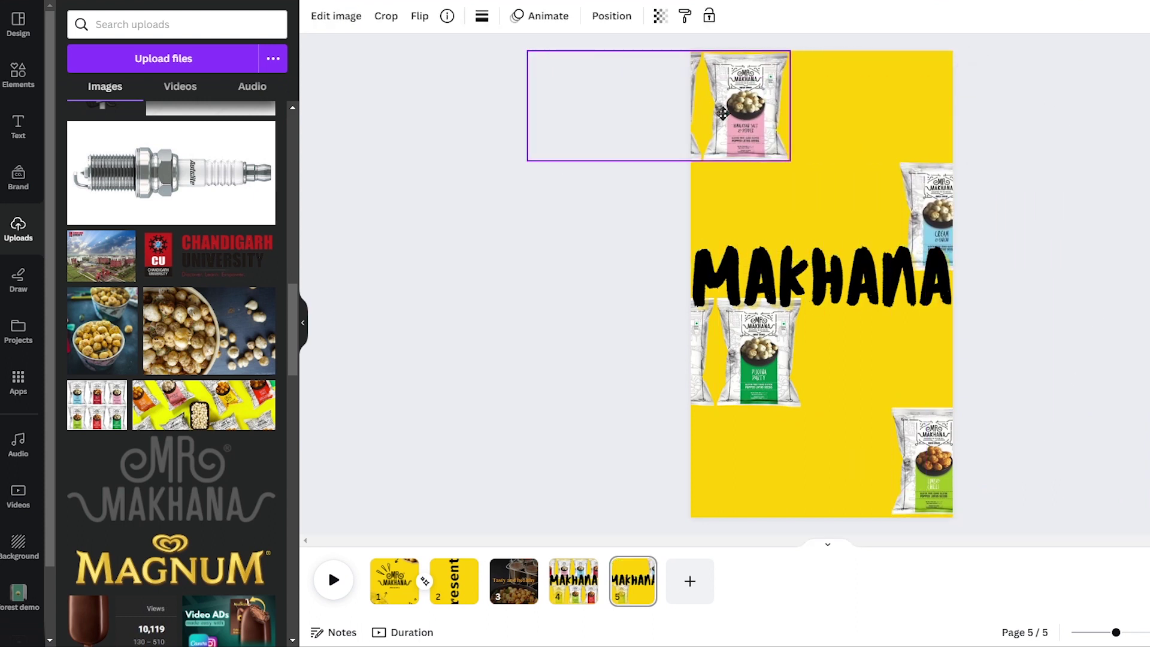
Enlarge MAKHANA and tilt it about 40 degrees counter-clockwise.
{"action": "left_click", "coordinate": [553, 285]}
{"action": "left_click", "coordinate": [822, 288]}
{"action": "left_click_drag", "start_coordinate": [822, 354], "coordinate": [932, 275]}
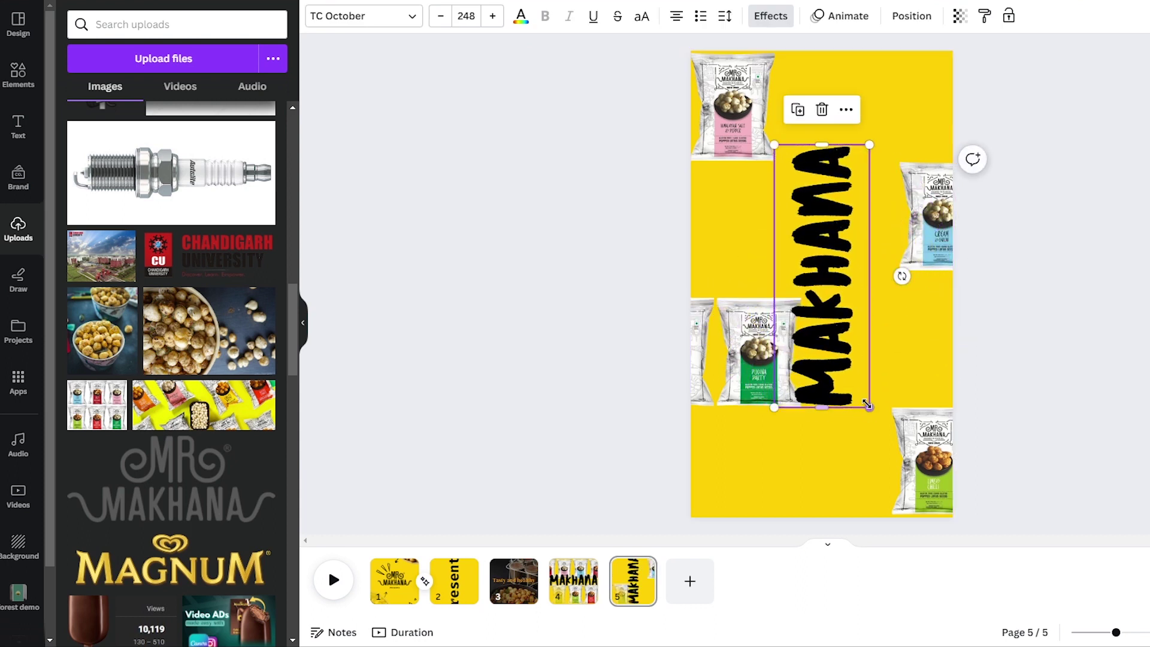
{"action": "left_click_drag", "start_coordinate": [870, 405], "coordinate": [886, 437]}
{"action": "key", "text": "ctrl+z"}
{"action": "key", "text": "ctrl+z"}
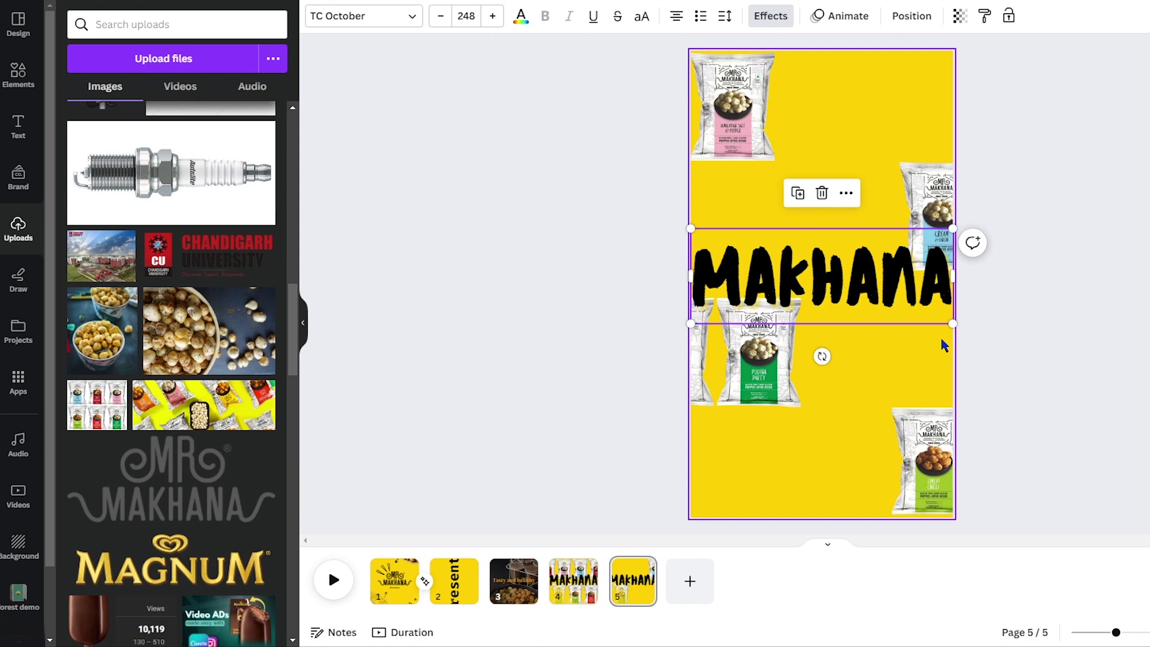
{"action": "mouse_move", "coordinate": [822, 357]}
{"action": "left_mouse_down"}
{"action": "mouse_move", "coordinate": [964, 241]}
{"action": "mouse_move", "coordinate": [1149, 162]}
{"action": "left_mouse_up"}
Add blank page 6 with the snack-packs photo cropped to one packet column at top-left.
{"action": "left_click", "coordinate": [629, 520]}
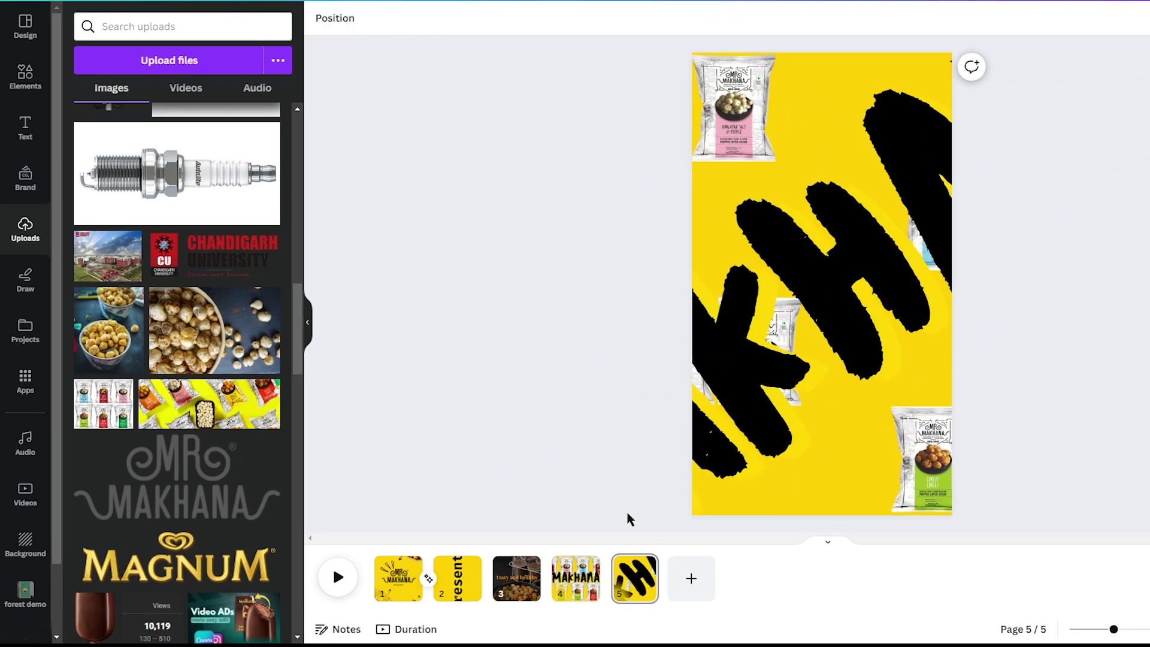
{"action": "left_click", "coordinate": [691, 579]}
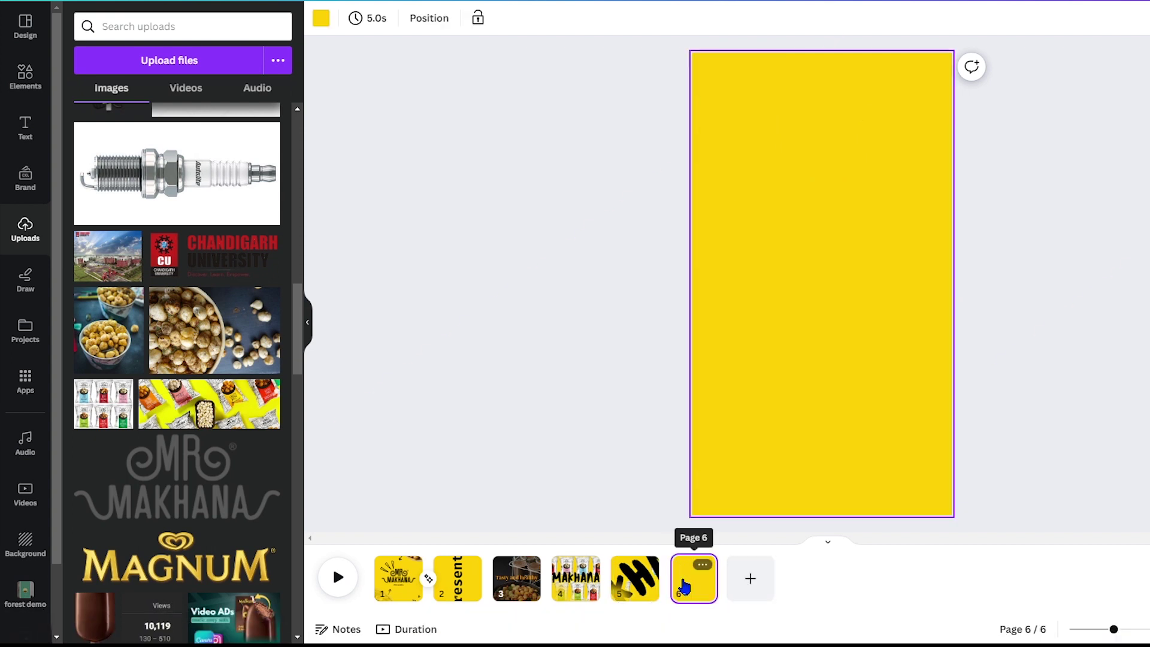
{"action": "left_click", "coordinate": [104, 404]}
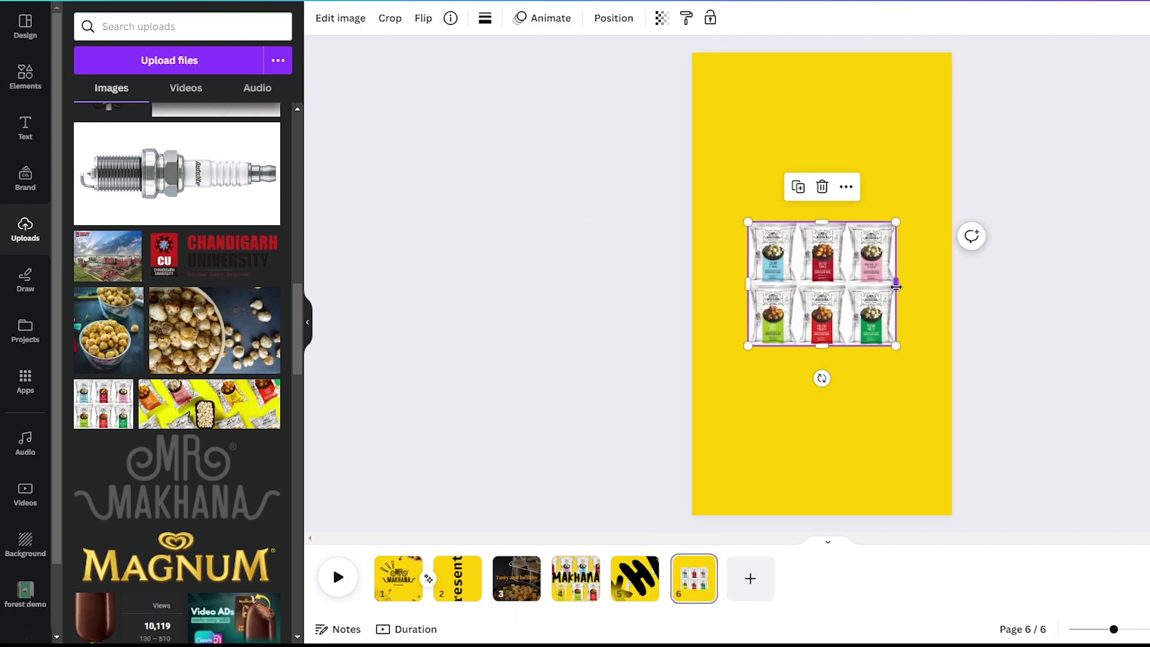
{"action": "mouse_move", "coordinate": [897, 285]}
{"action": "left_mouse_down"}
{"action": "mouse_move", "coordinate": [797, 286]}
{"action": "mouse_move", "coordinate": [736, 123]}
{"action": "left_mouse_up"}
{"action": "left_click_drag", "start_coordinate": [763, 189], "coordinate": [793, 238]}
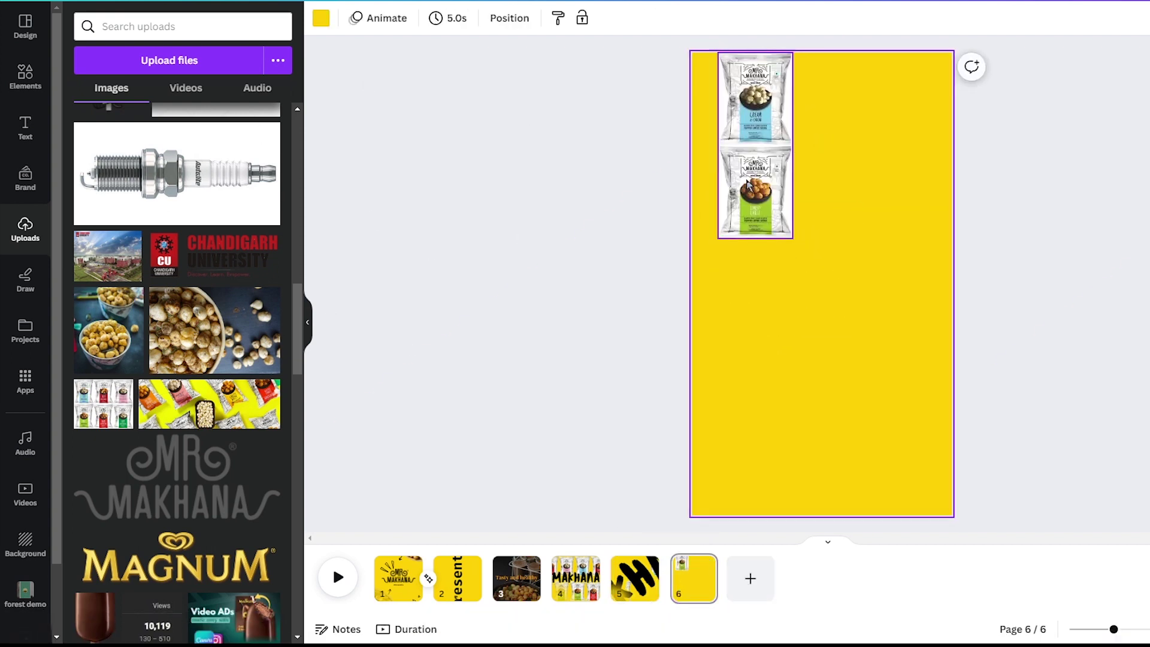
{"action": "mouse_move", "coordinate": [748, 185]}
{"action": "left_mouse_down"}
{"action": "mouse_move", "coordinate": [755, 166]}
{"action": "mouse_move", "coordinate": [770, 334]}
{"action": "mouse_move", "coordinate": [746, 326]}
{"action": "left_mouse_up"}
Duplicate the column, crop the copy to the lower packets, and remove both backgrounds.
{"action": "key", "text": "ctrl+d"}
{"action": "double_click", "coordinate": [762, 327]}
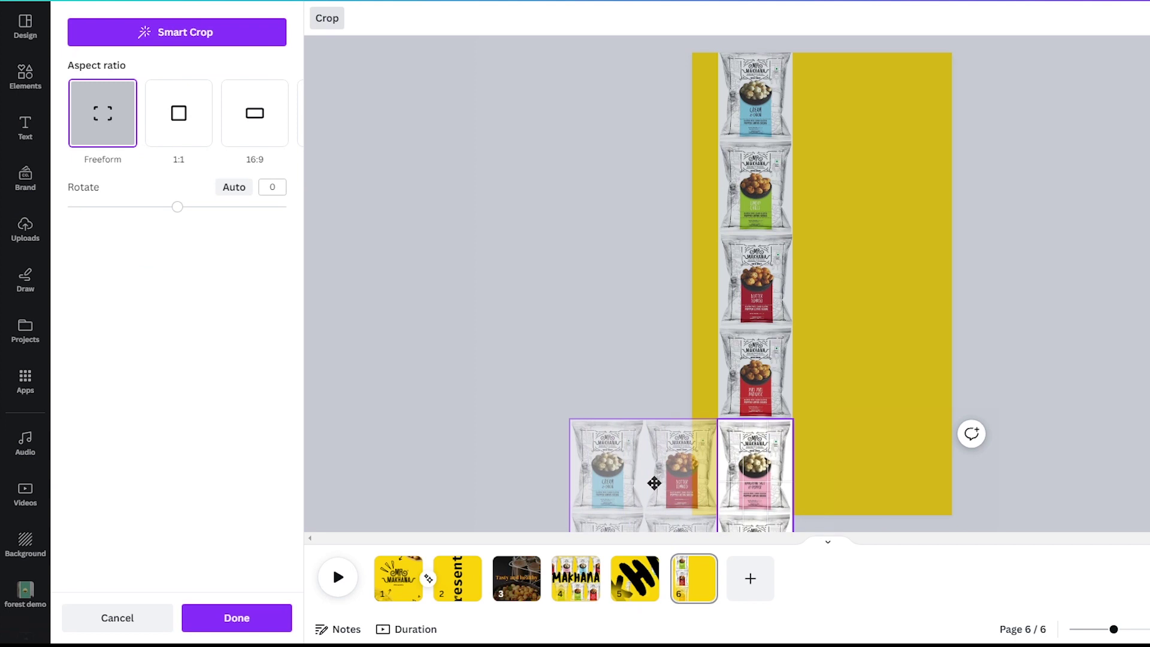
{"action": "left_click", "coordinate": [877, 316]}
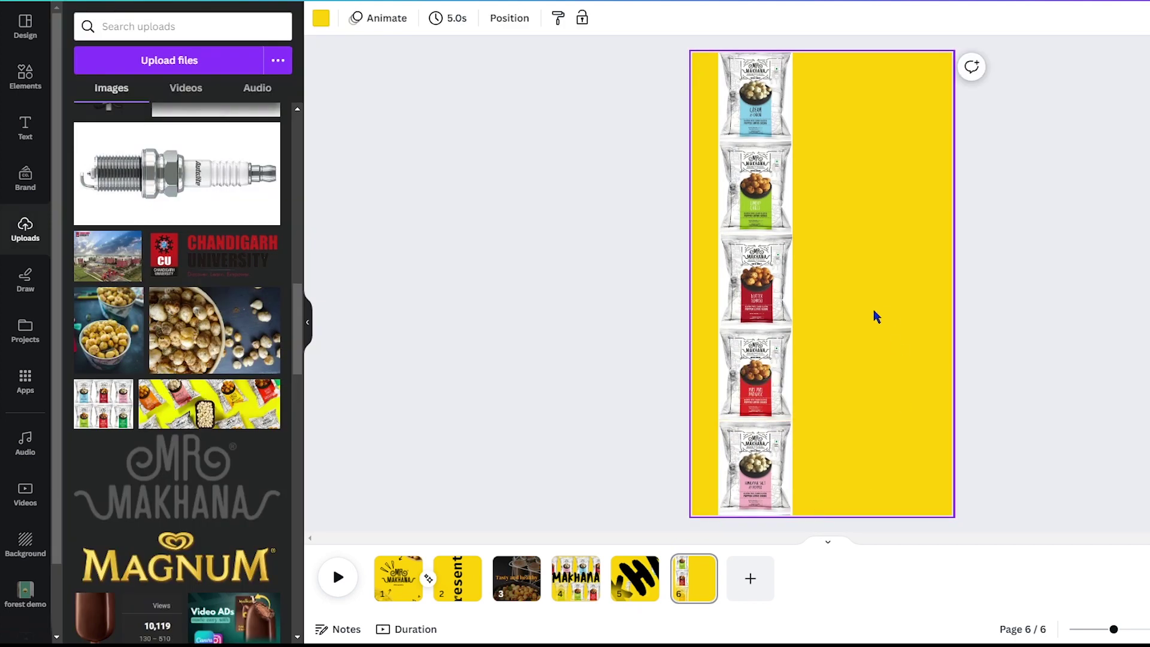
{"action": "left_click", "coordinate": [759, 327]}
{"action": "left_click", "coordinate": [339, 18]}
{"action": "left_click", "coordinate": [142, 432]}
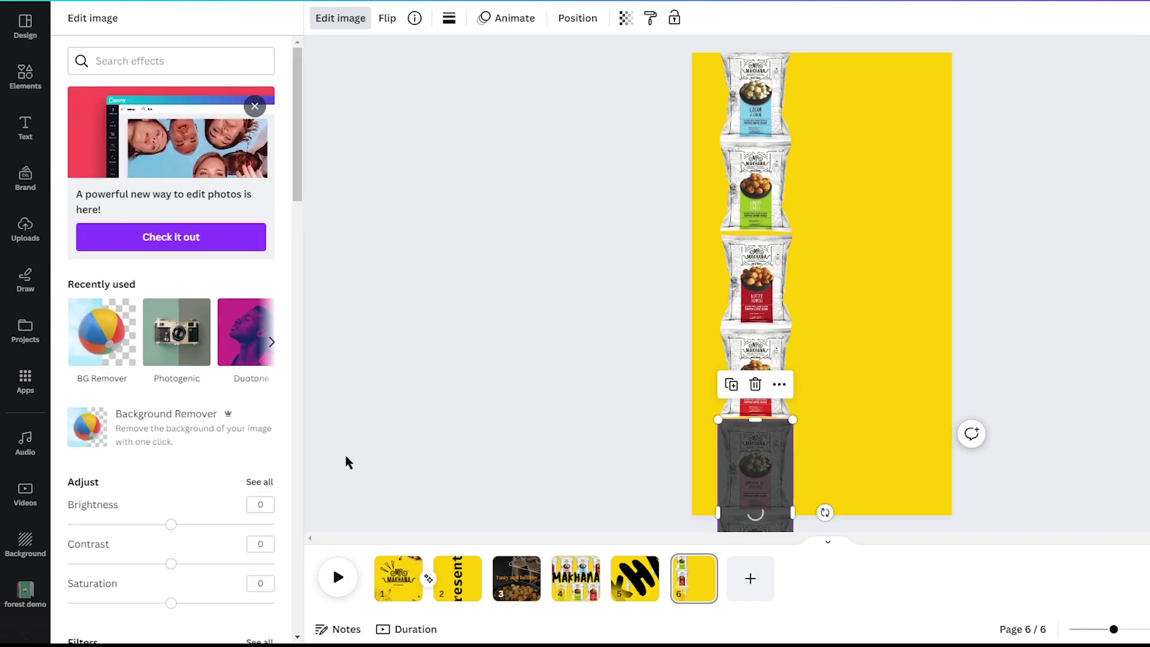
Place the MR MAKHANA logo at top right with a black-highlight Duotone effect.
{"action": "left_click", "coordinate": [26, 76]}
{"action": "left_click", "coordinate": [25, 229]}
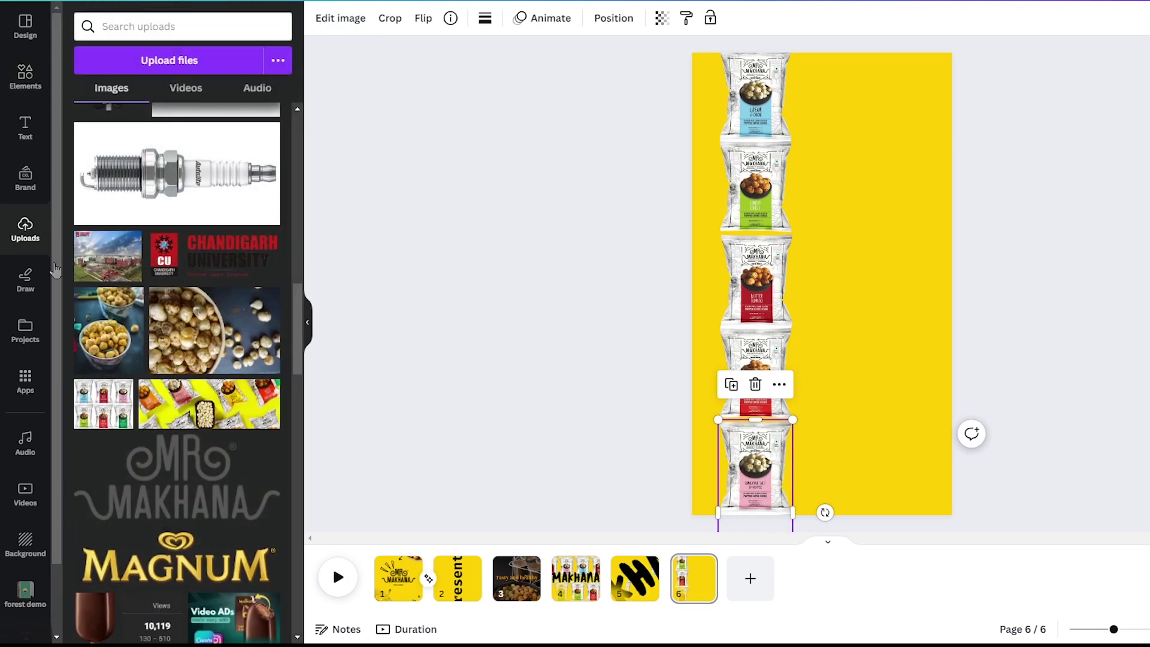
{"action": "left_click_drag", "start_coordinate": [176, 477], "coordinate": [885, 132]}
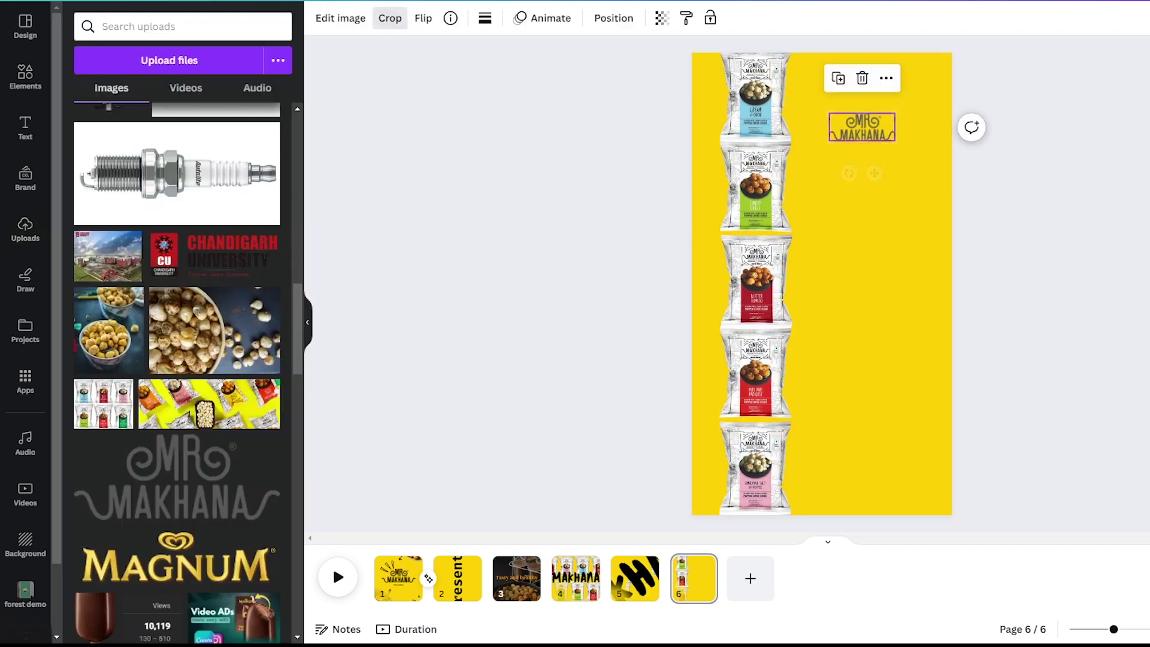
{"action": "left_click", "coordinate": [340, 18]}
{"action": "scroll", "coordinate": [171, 424], "scroll_direction": "down", "scroll_amount": 5}
{"action": "scroll", "coordinate": [171, 424], "scroll_direction": "up", "scroll_amount": 5}
{"action": "left_click", "coordinate": [245, 320]}
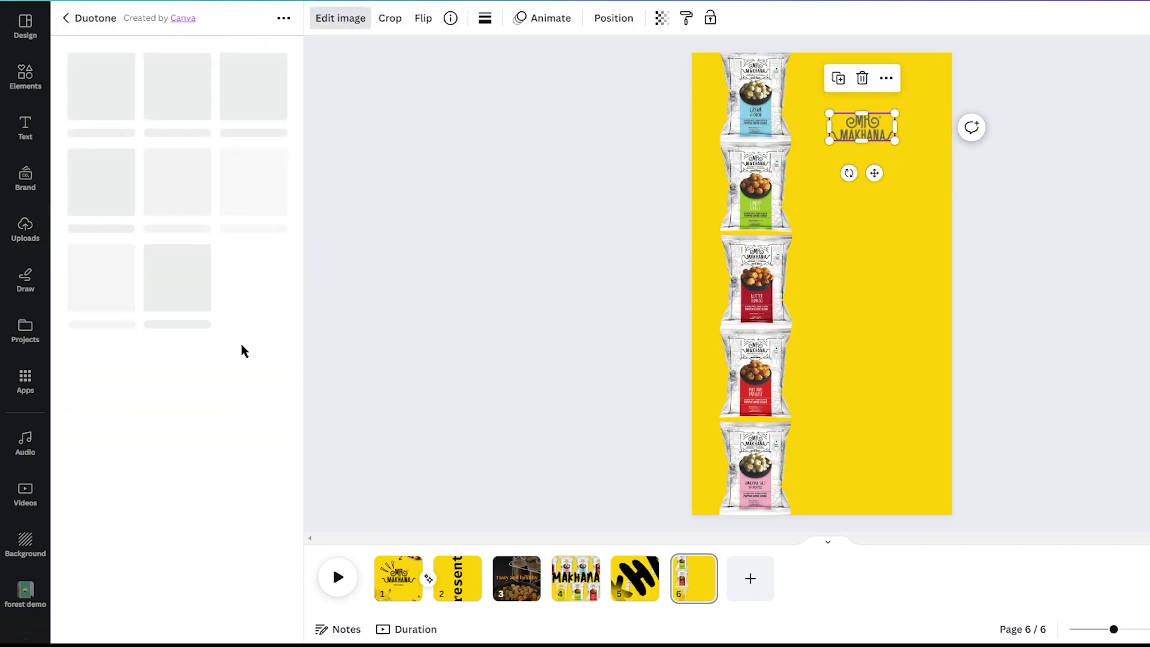
{"action": "scroll", "coordinate": [128, 321], "scroll_direction": "down", "scroll_amount": 3}
{"action": "left_click", "coordinate": [102, 589]}
{"action": "left_click", "coordinate": [274, 106]}
{"action": "left_click", "coordinate": [273, 66]}
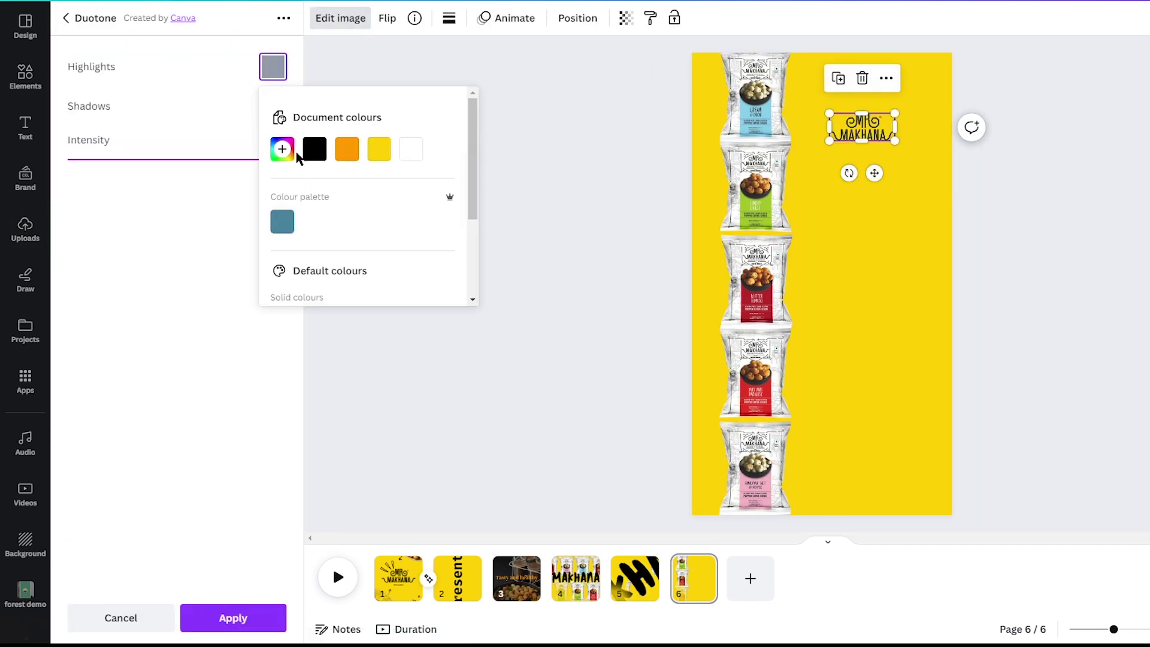
{"action": "left_click", "coordinate": [314, 148]}
Set the 'Starting at just' and 'Rs. 50' texts to transparency 49.
{"action": "left_click", "coordinate": [935, 262]}
{"action": "left_click", "coordinate": [1023, 303]}
{"action": "left_click", "coordinate": [857, 382]}
{"action": "left_click", "coordinate": [935, 261], "text": "shift"}
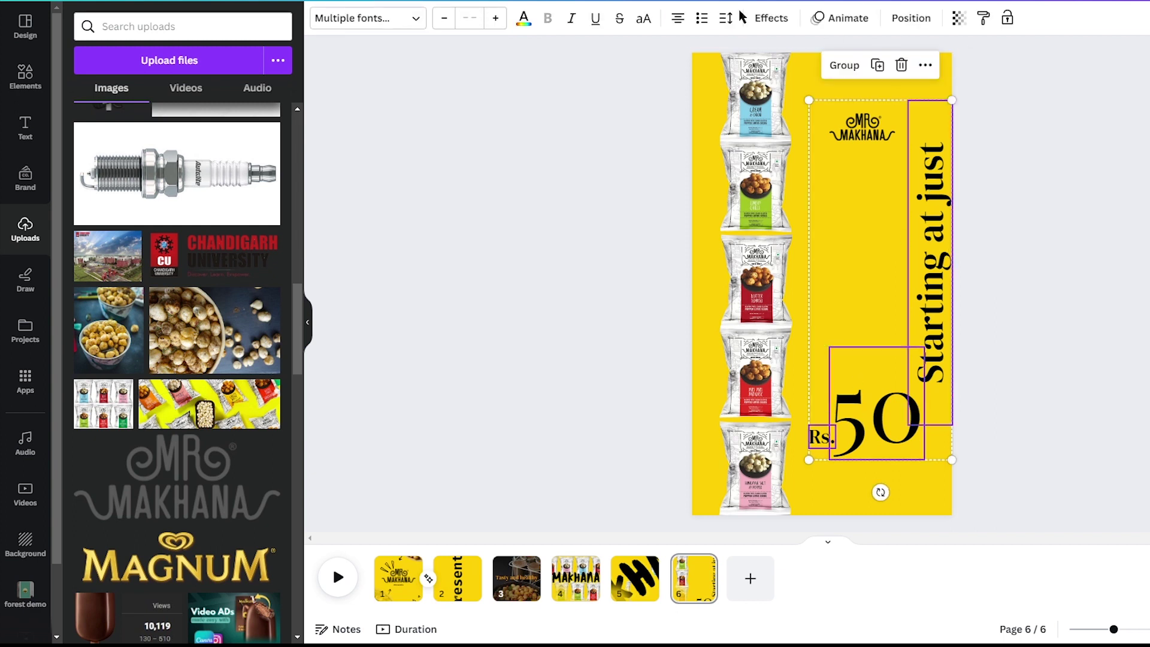
{"action": "left_click", "coordinate": [959, 18]}
{"action": "left_click_drag", "start_coordinate": [959, 75], "coordinate": [890, 75]}
{"action": "left_click", "coordinate": [1065, 288]}
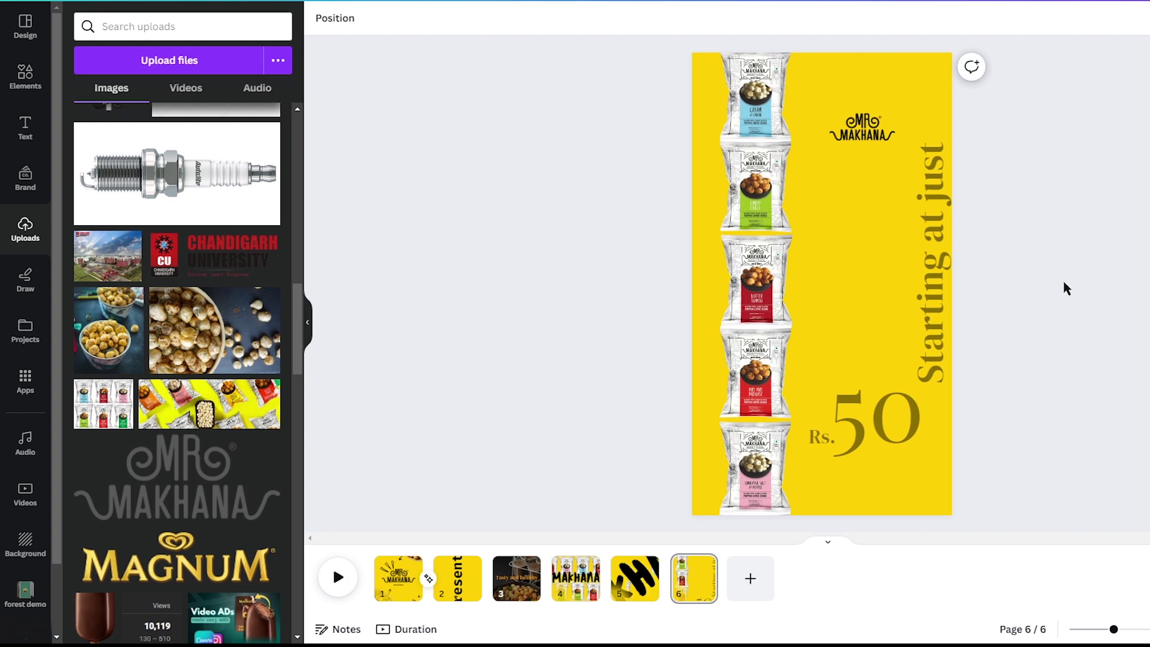
Duplicate page 6 as page 7, shift the packet column up, and enlarge the logo.
{"action": "right_click", "coordinate": [694, 575]}
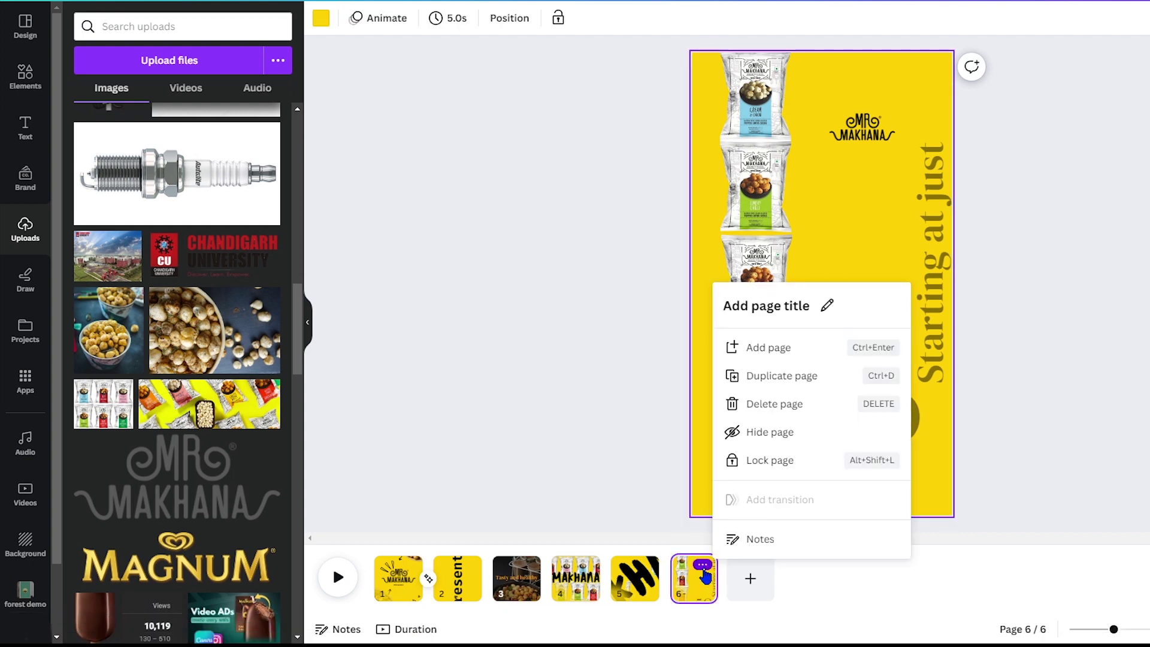
{"action": "left_click", "coordinate": [771, 376]}
{"action": "left_click", "coordinate": [766, 220], "text": "shift"}
{"action": "left_click_drag", "start_coordinate": [765, 220], "coordinate": [767, 126]}
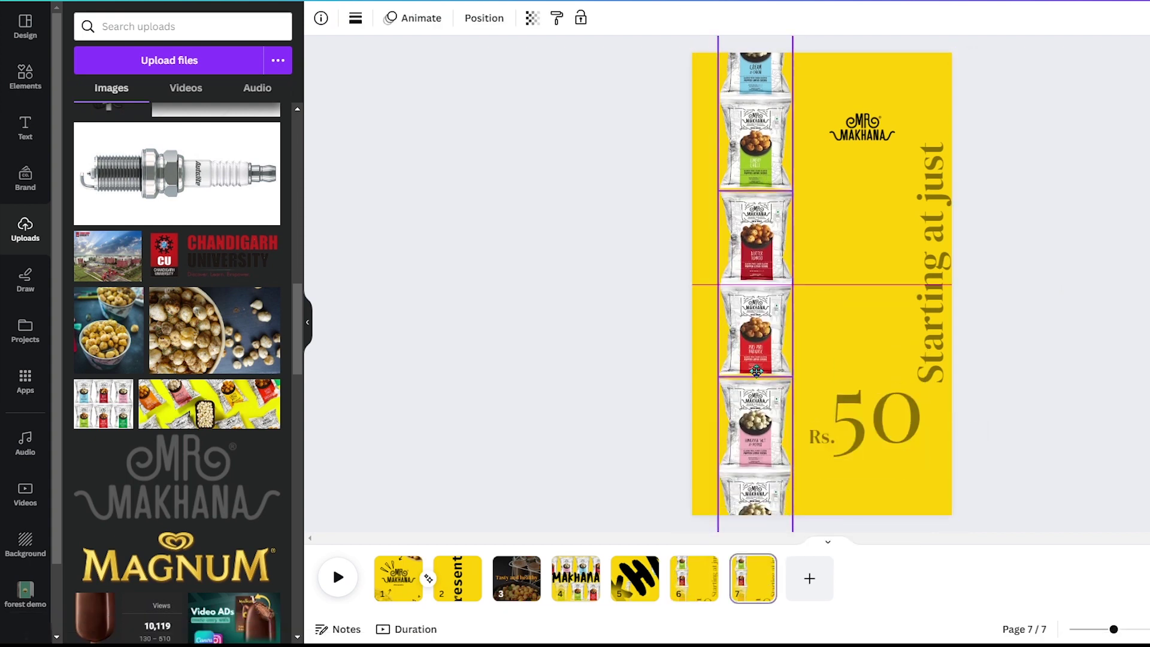
{"action": "left_click", "coordinate": [863, 126]}
{"action": "left_click_drag", "start_coordinate": [897, 142], "coordinate": [975, 171]}
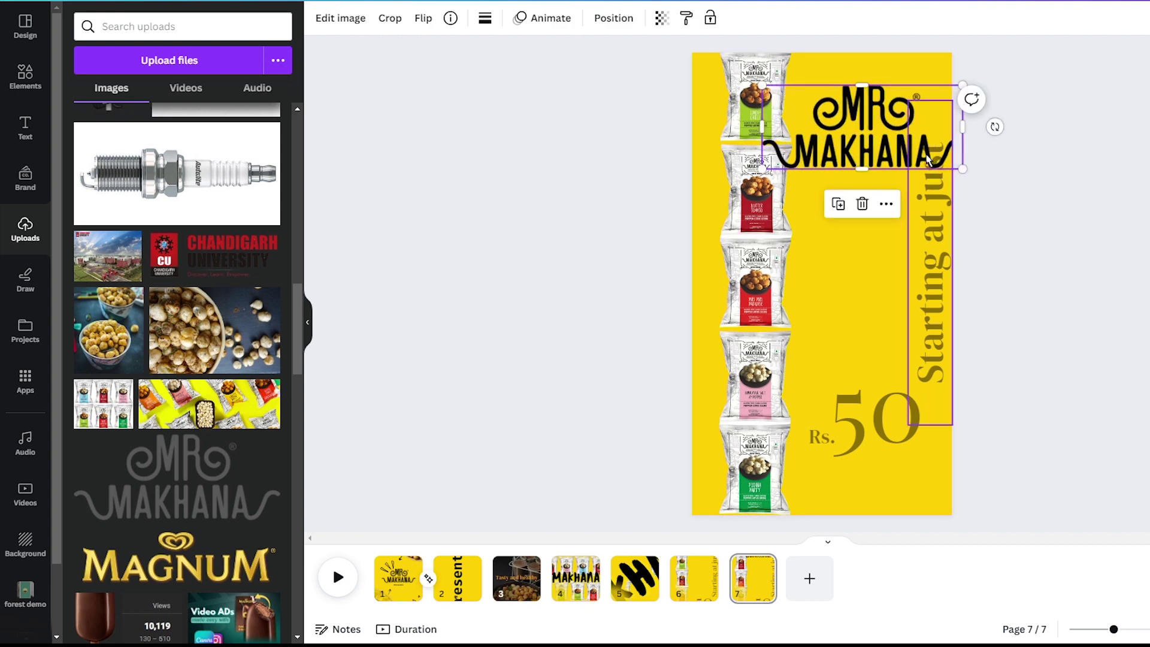
Resize and move 'Starting at just' down the right edge and enlarge the 'Rs. 50' price.
{"action": "left_click", "coordinate": [935, 270]}
{"action": "mouse_move", "coordinate": [918, 144]}
{"action": "left_mouse_down"}
{"action": "mouse_move", "coordinate": [931, 128]}
{"action": "mouse_move", "coordinate": [931, 179]}
{"action": "left_mouse_up"}
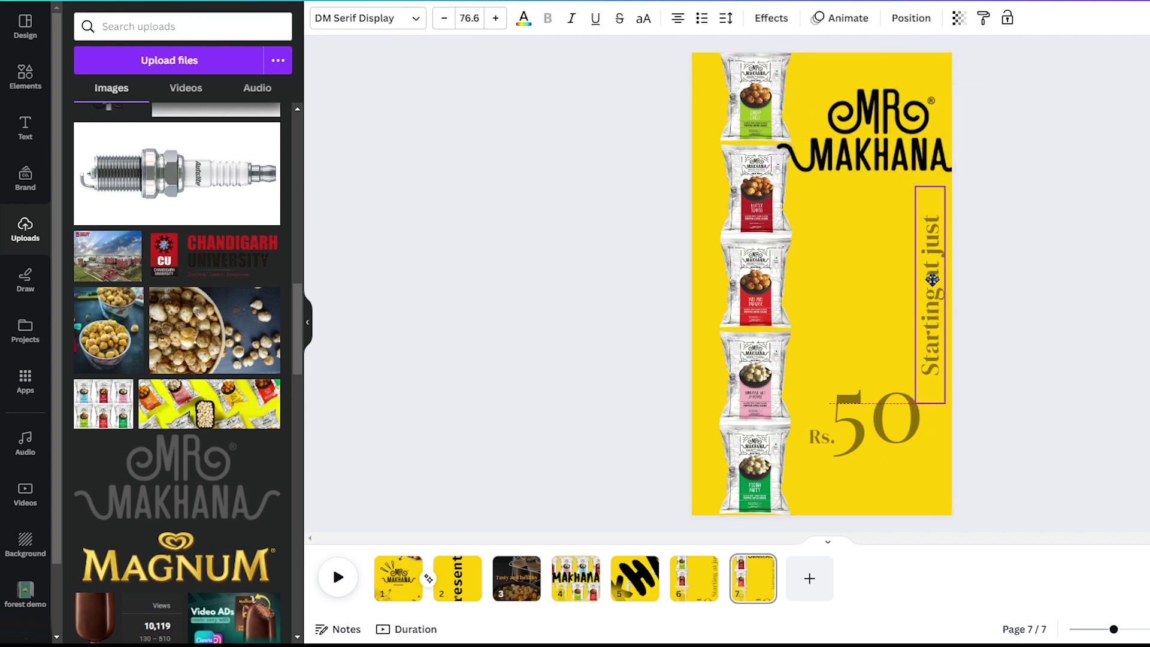
{"action": "left_click_drag", "start_coordinate": [935, 270], "coordinate": [941, 382]}
{"action": "left_click", "coordinate": [868, 438]}
{"action": "left_click_drag", "start_coordinate": [926, 465], "coordinate": [975, 532]}
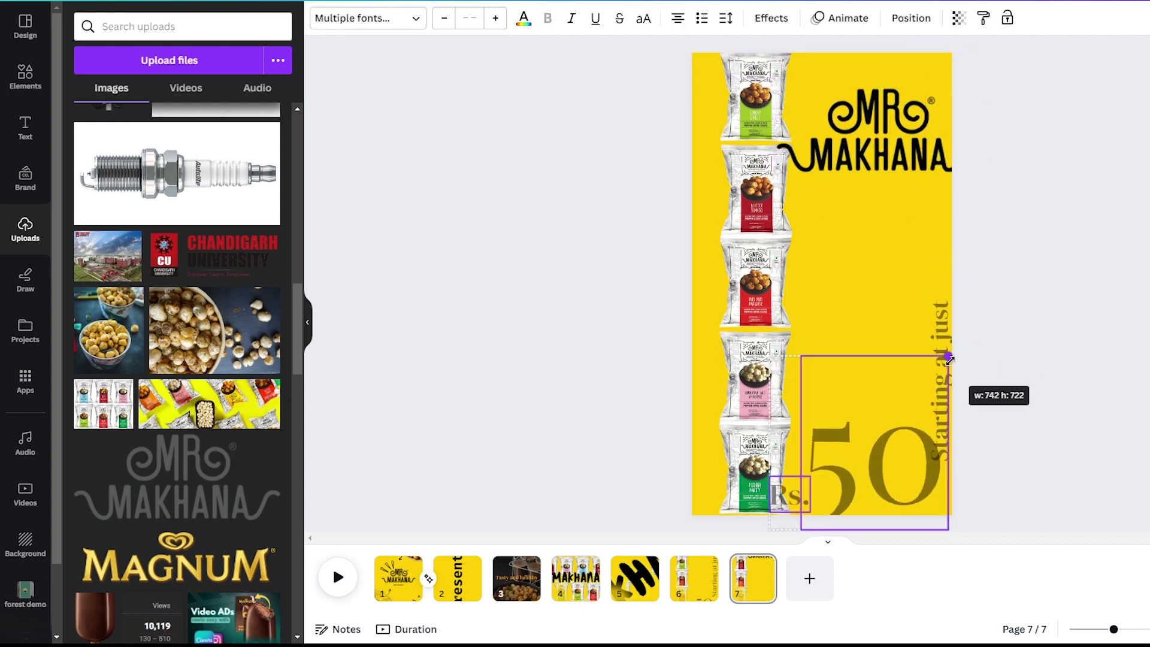
{"action": "left_click_drag", "start_coordinate": [959, 347], "coordinate": [950, 399]}
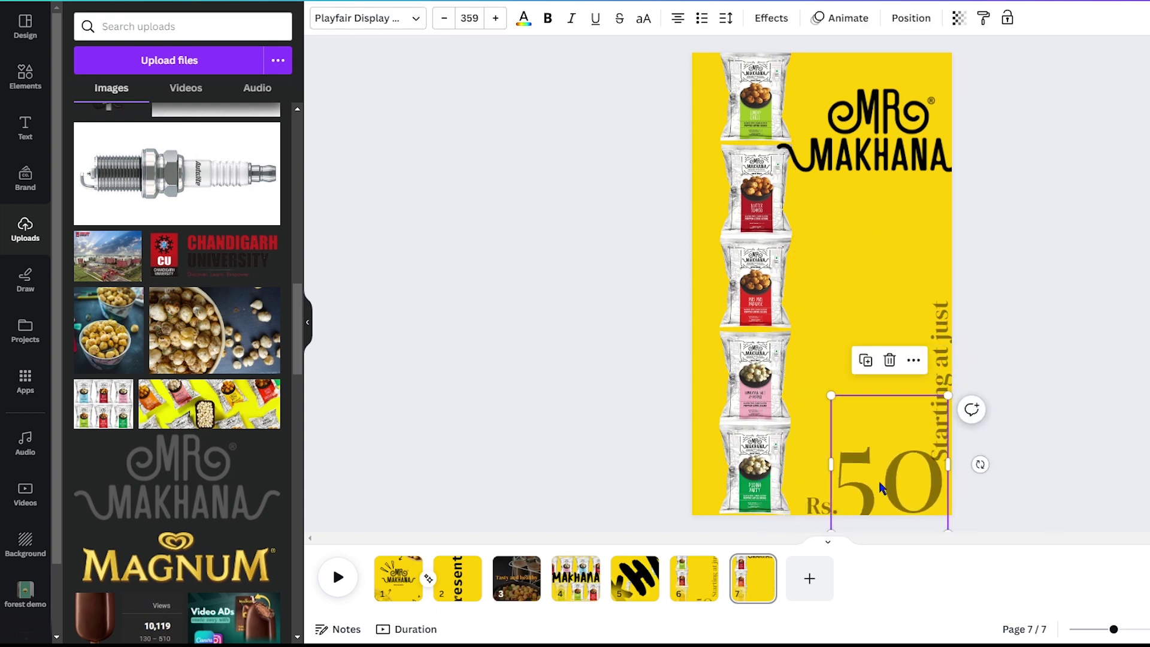
{"action": "left_click", "coordinate": [993, 497]}
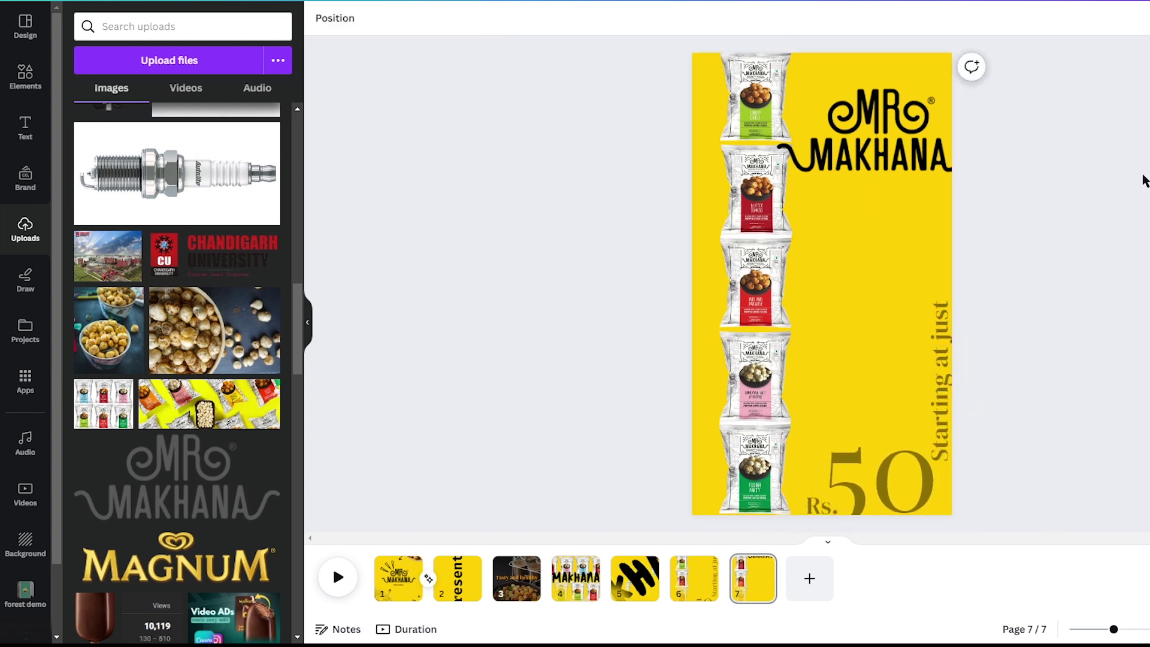
{"action": "left_click", "coordinate": [928, 384]}
{"action": "left_click_drag", "start_coordinate": [940, 490], "coordinate": [943, 421]}
{"action": "left_click", "coordinate": [941, 405]}
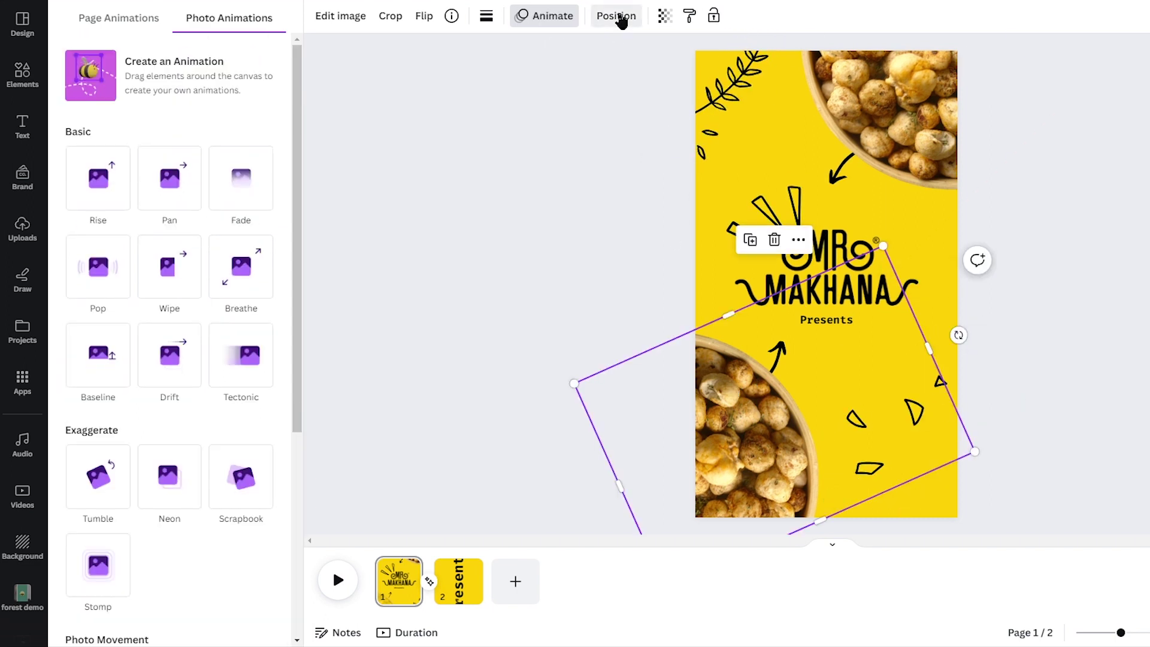
Select the intro page's arrow doodle layers and give them the Tumble entrance animation.
{"action": "left_click", "coordinate": [619, 16]}
{"action": "left_click", "coordinate": [224, 386]}
{"action": "left_click", "coordinate": [224, 418], "text": "shift"}
{"action": "left_click", "coordinate": [413, 15]}
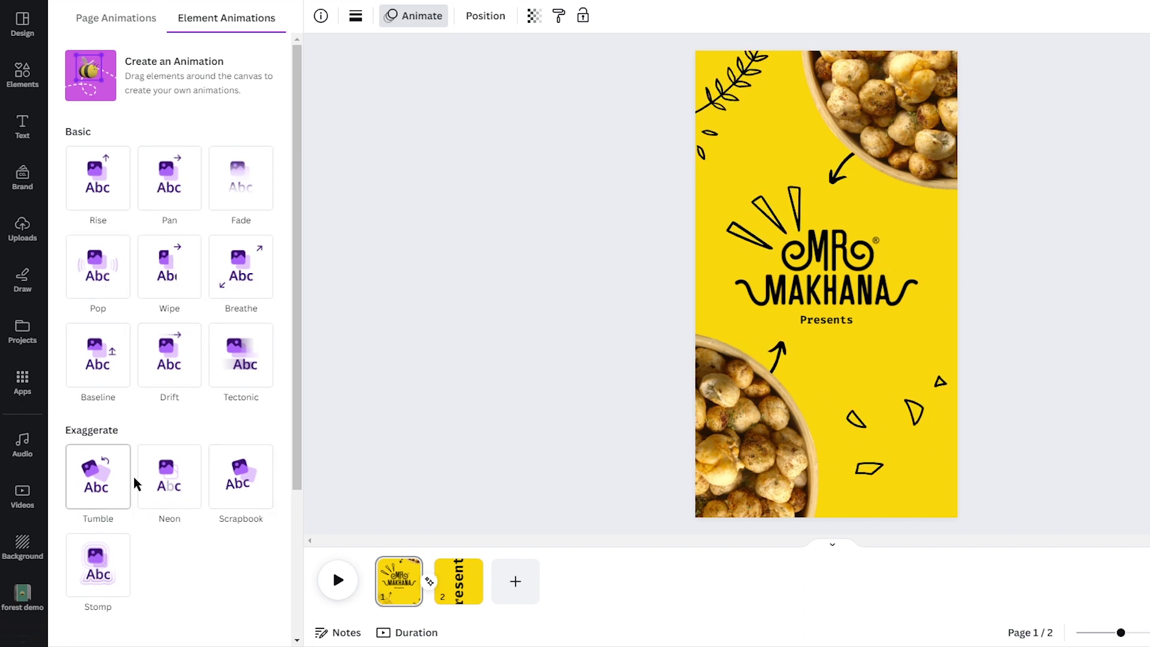
{"action": "left_click", "coordinate": [98, 357]}
{"action": "left_click", "coordinate": [153, 410]}
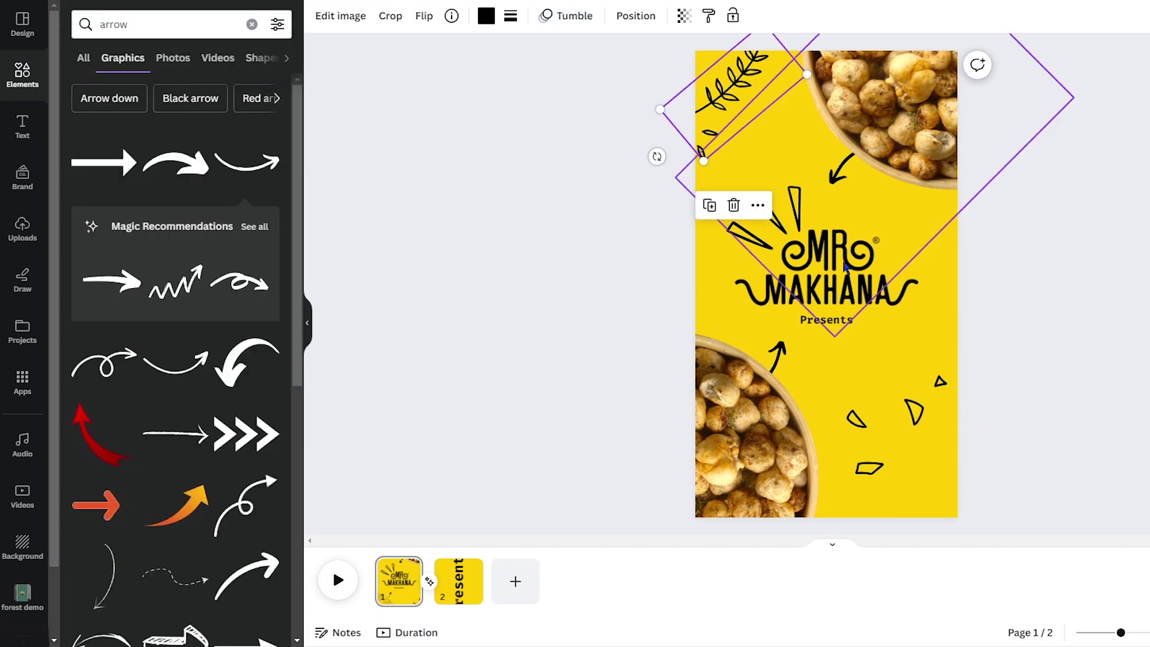
{"action": "mouse_move", "coordinate": [489, 581]}
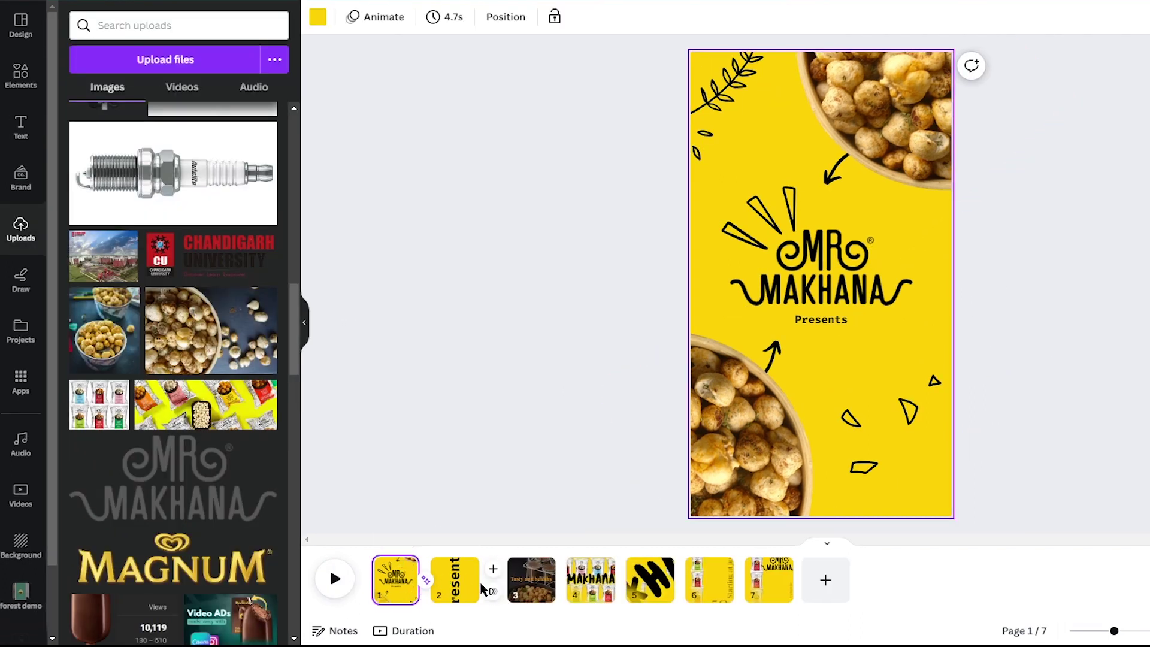
Add Flow after page 3, Match & Move after pages 4 and 6, Colour Wipe after page 5.
{"action": "left_click", "coordinate": [490, 592]}
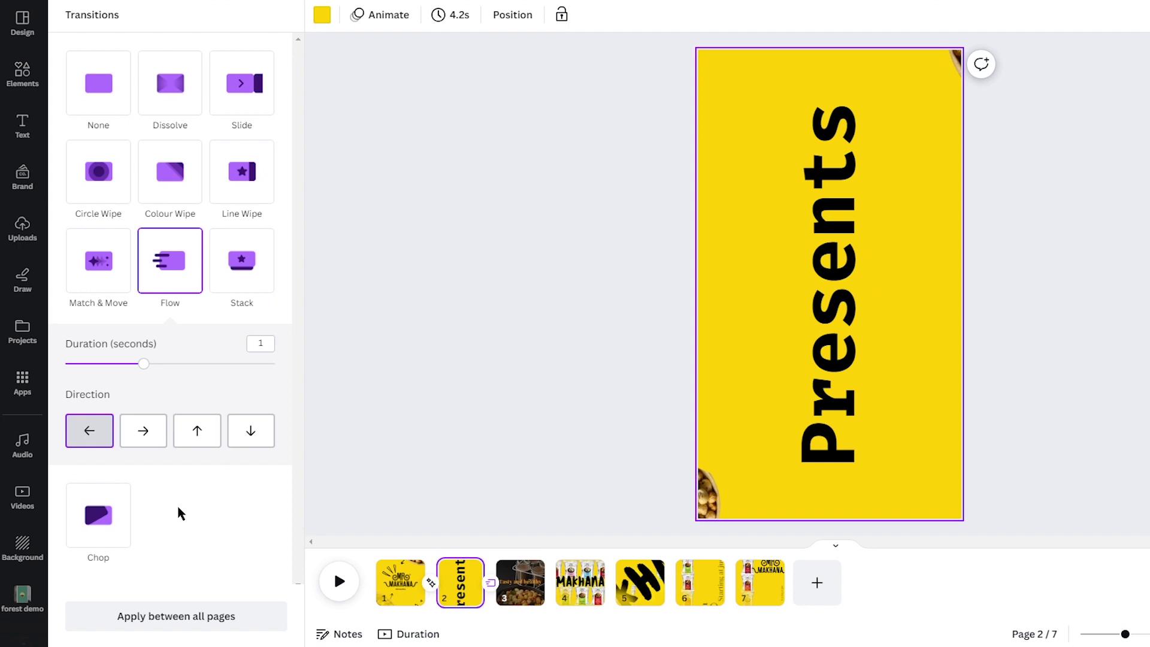
{"action": "left_click", "coordinate": [526, 582]}
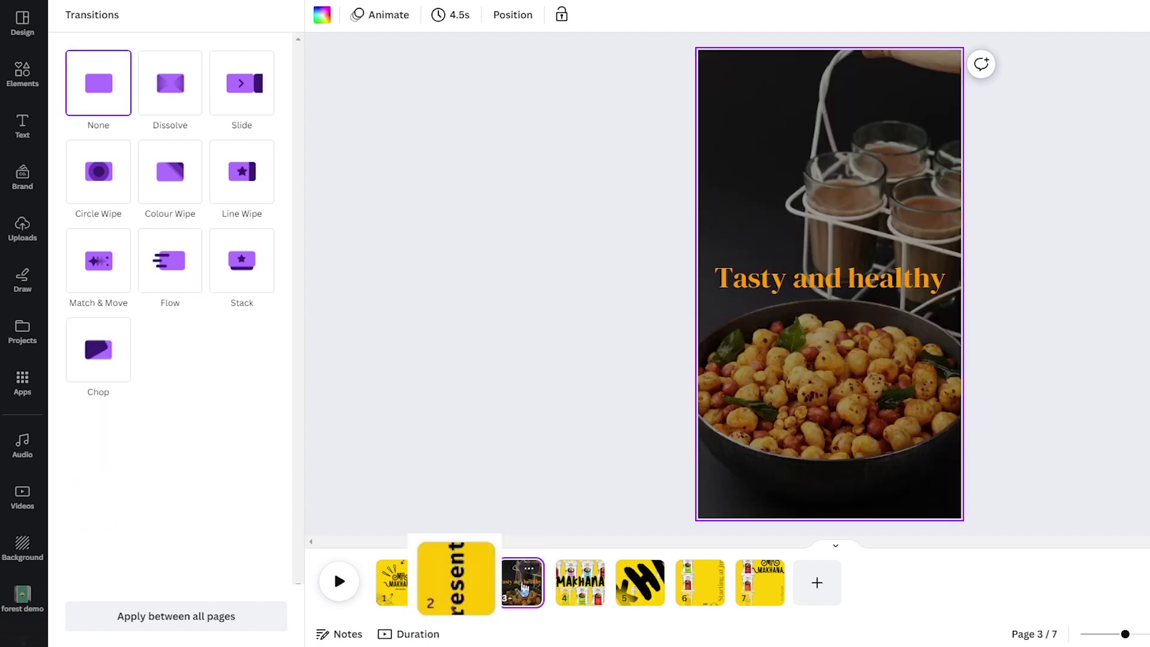
{"action": "mouse_move", "coordinate": [556, 582]}
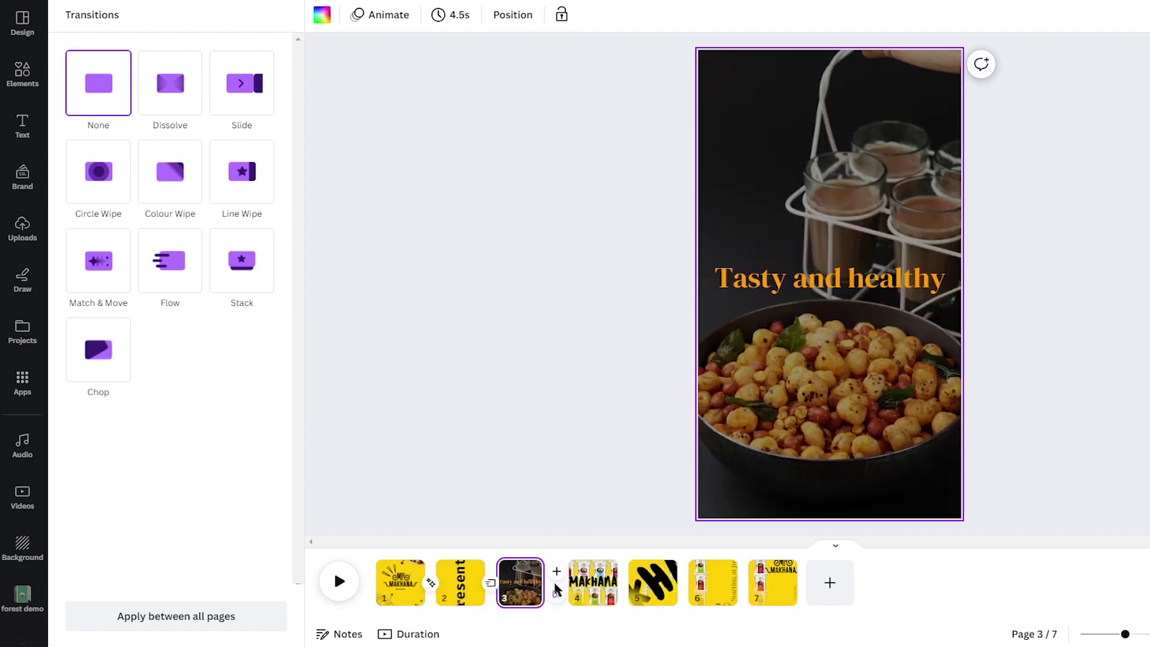
{"action": "left_click", "coordinate": [160, 288]}
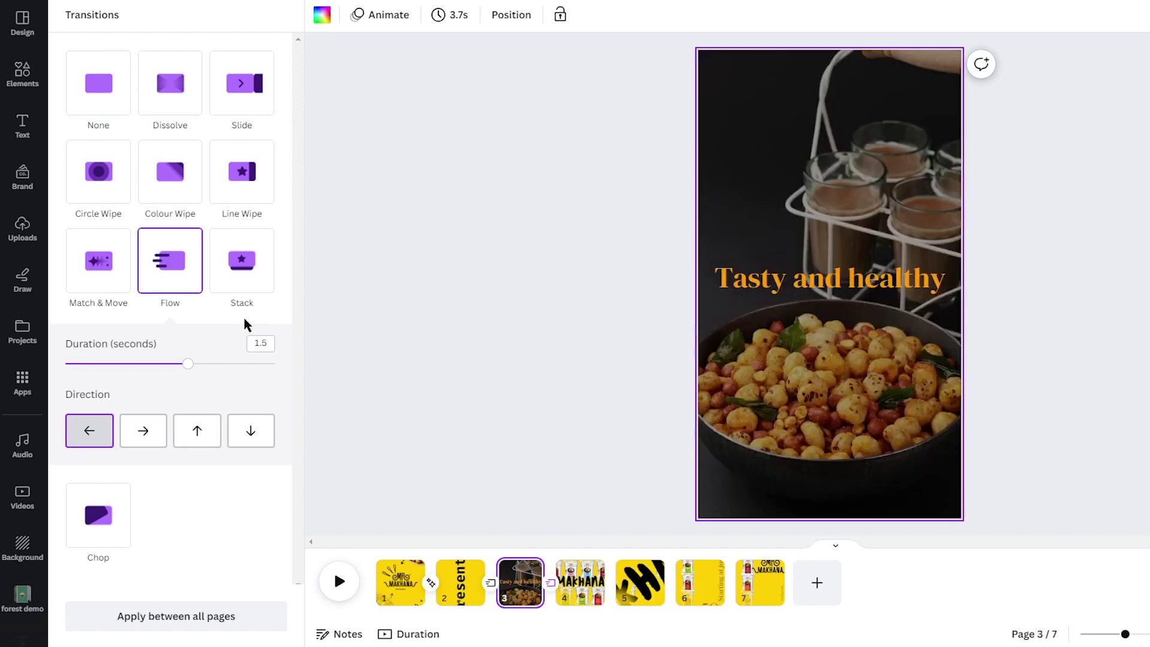
{"action": "left_click", "coordinate": [618, 598]}
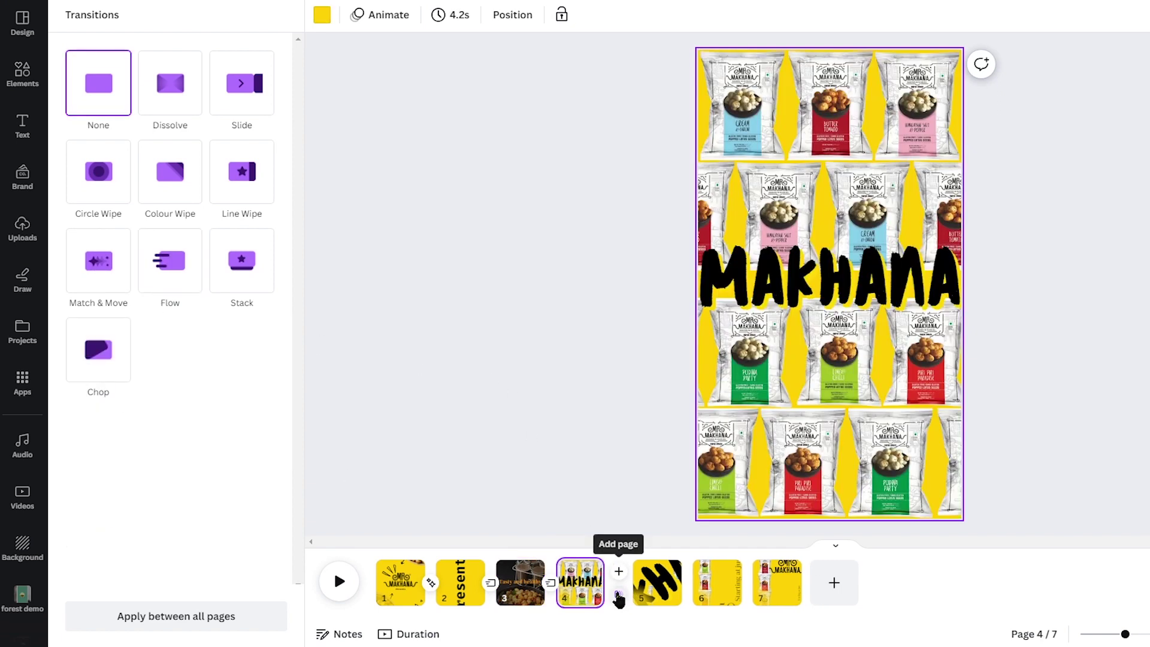
{"action": "left_click", "coordinate": [91, 263]}
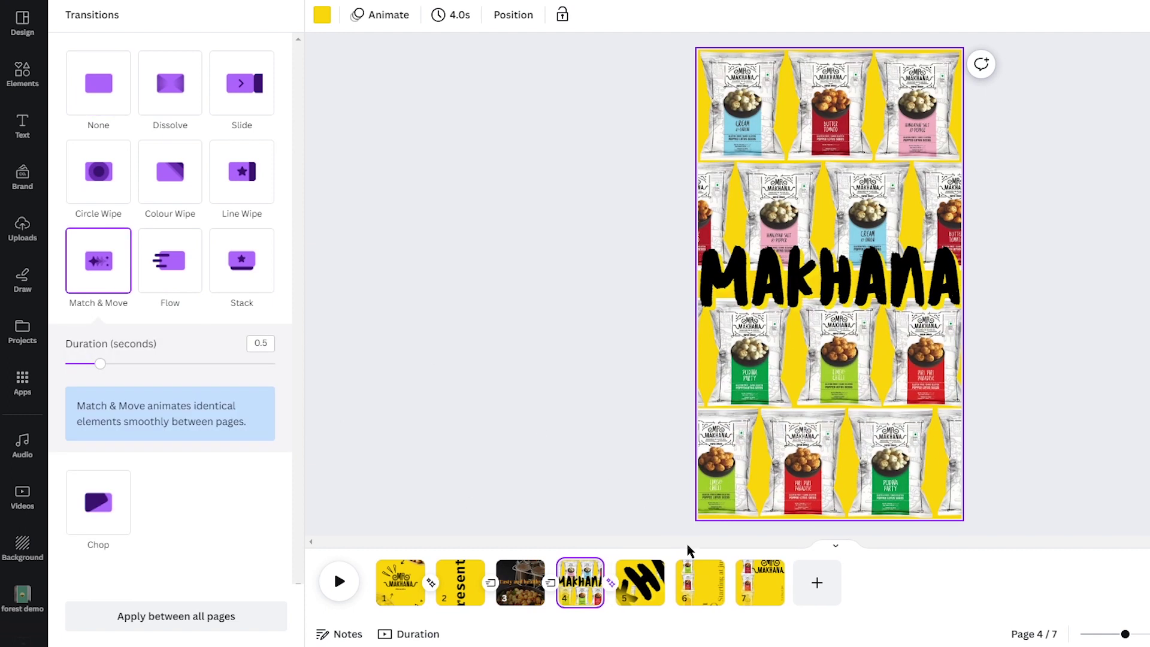
{"action": "left_click", "coordinate": [670, 595]}
{"action": "left_click", "coordinate": [174, 194]}
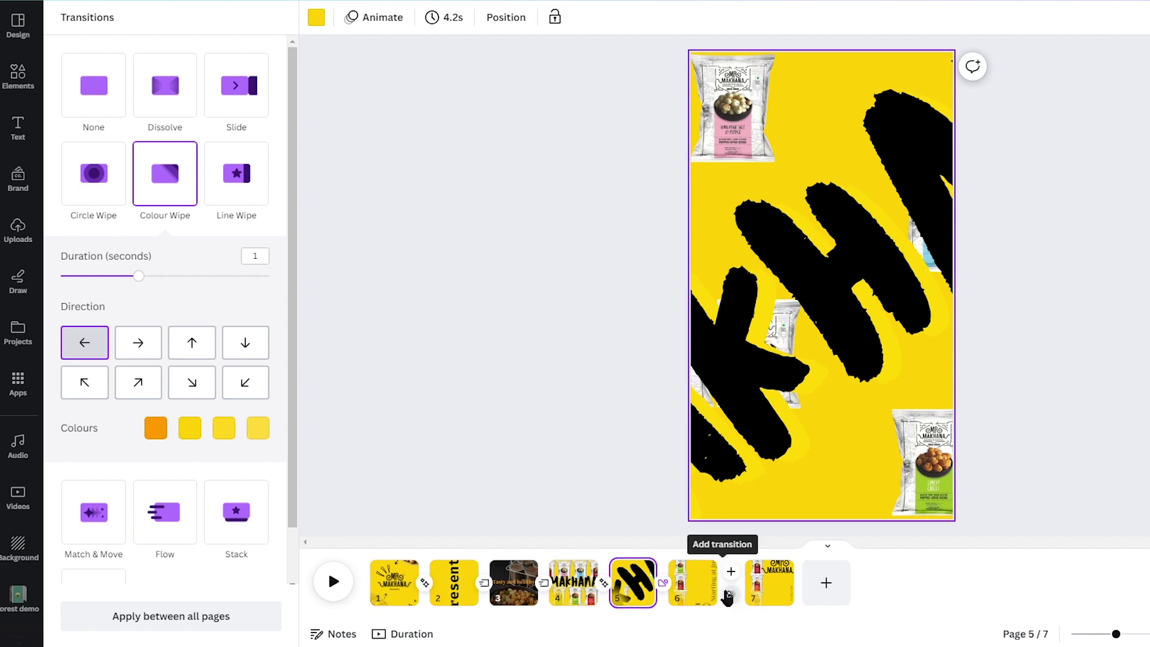
{"action": "left_click", "coordinate": [729, 598]}
{"action": "left_click", "coordinate": [115, 286]}
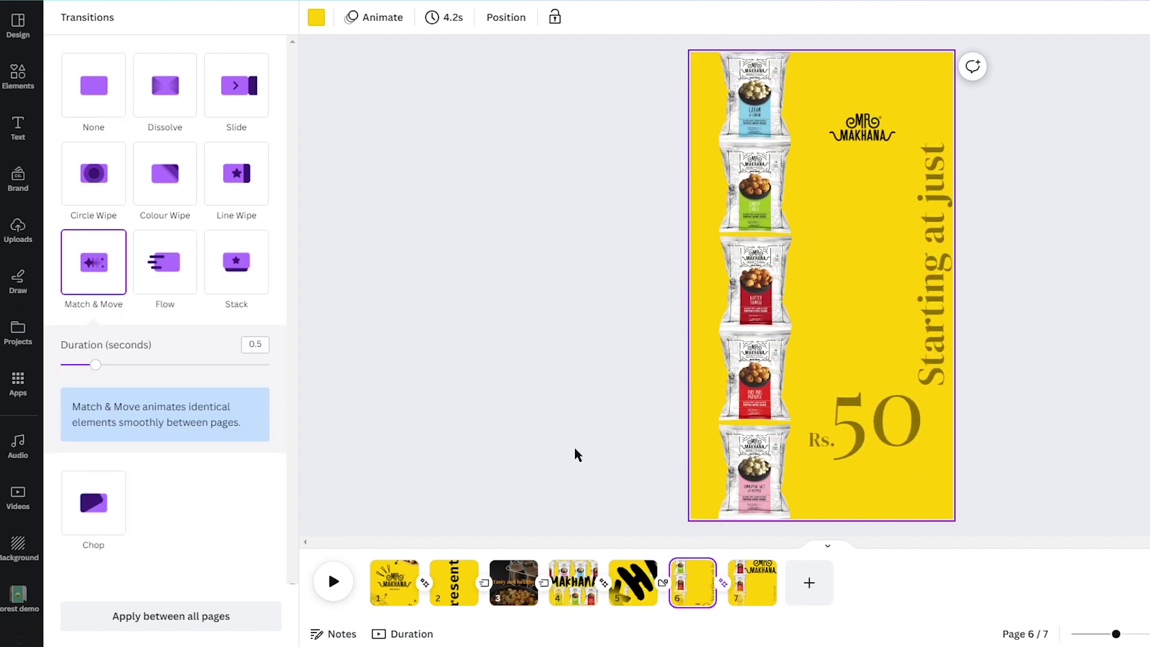